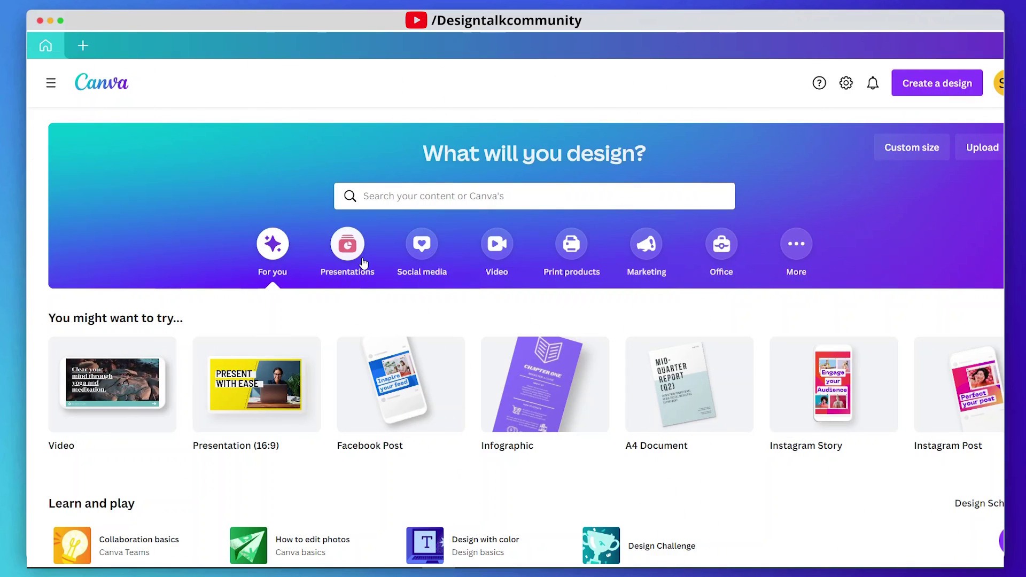
Create a new blank Presentation (16:9) design.
{"action": "left_click", "coordinate": [359, 262]}
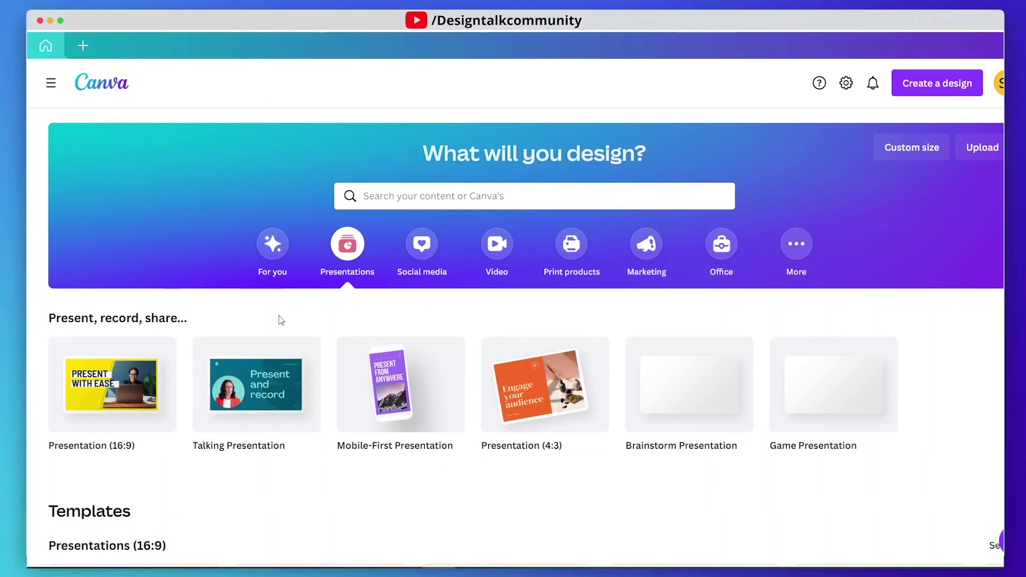
{"action": "left_click", "coordinate": [102, 376]}
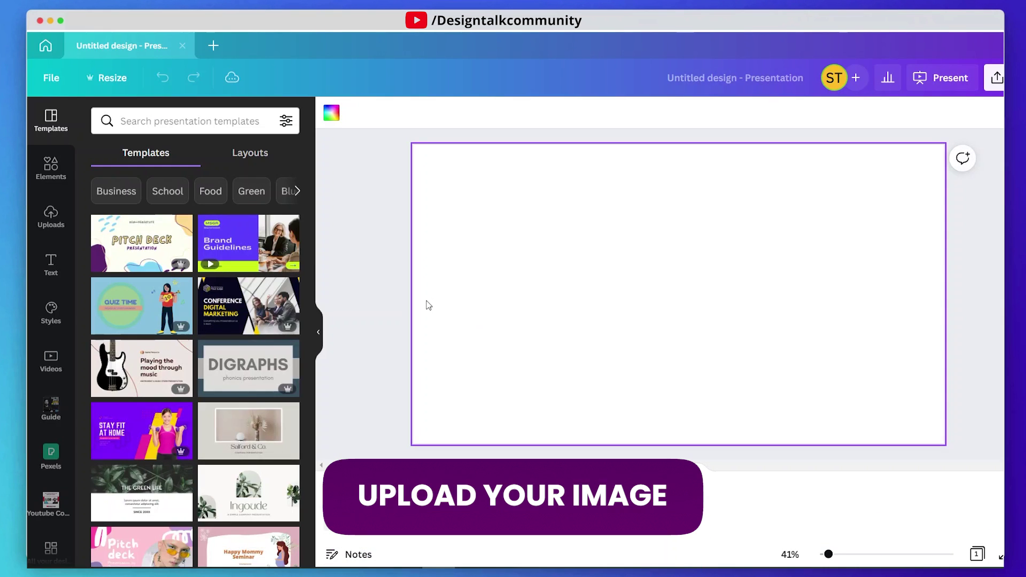
Upload the two Unsplash portraits of the man in the cap and the woman in the hat from the Design talk daily down folder.
{"action": "left_click", "coordinate": [47, 212]}
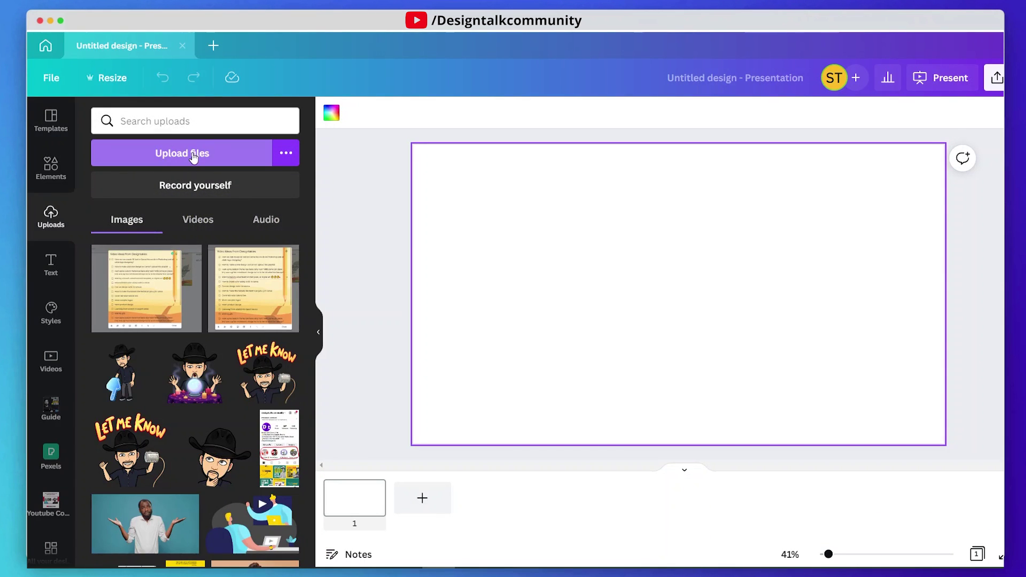
{"action": "left_click", "coordinate": [194, 154]}
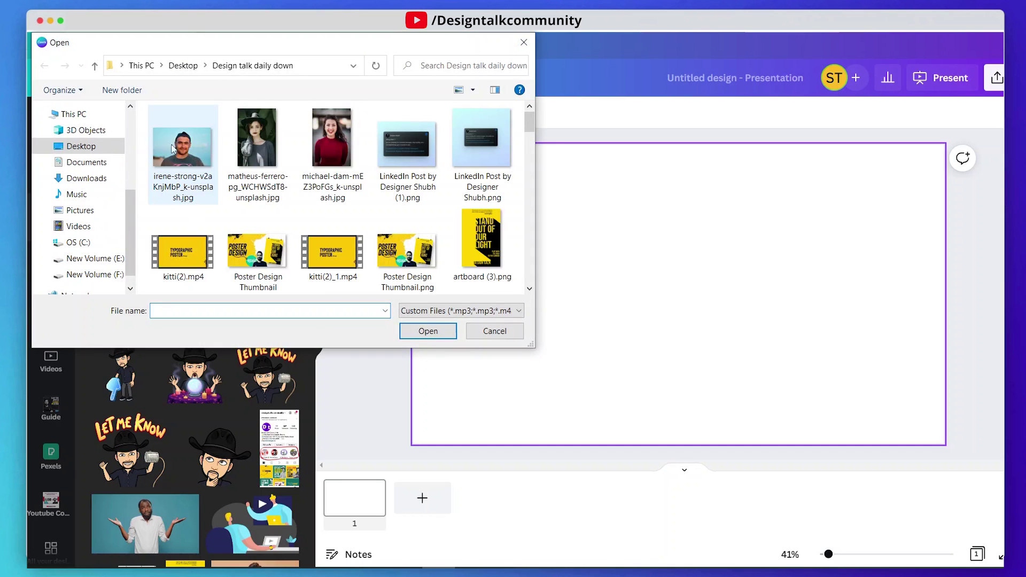
{"action": "left_click_drag", "start_coordinate": [141, 109], "coordinate": [256, 165]}
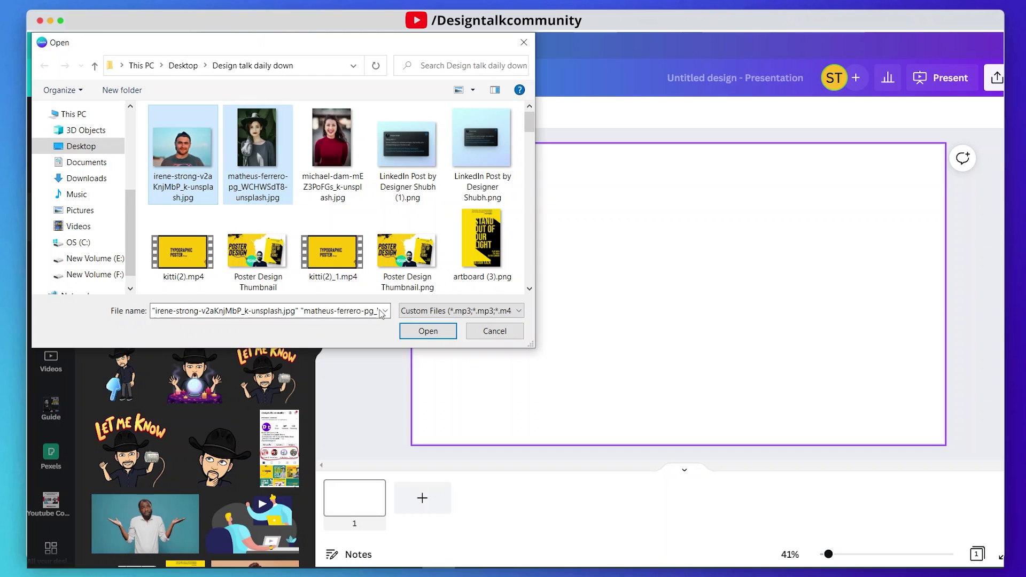
{"action": "left_click", "coordinate": [424, 330]}
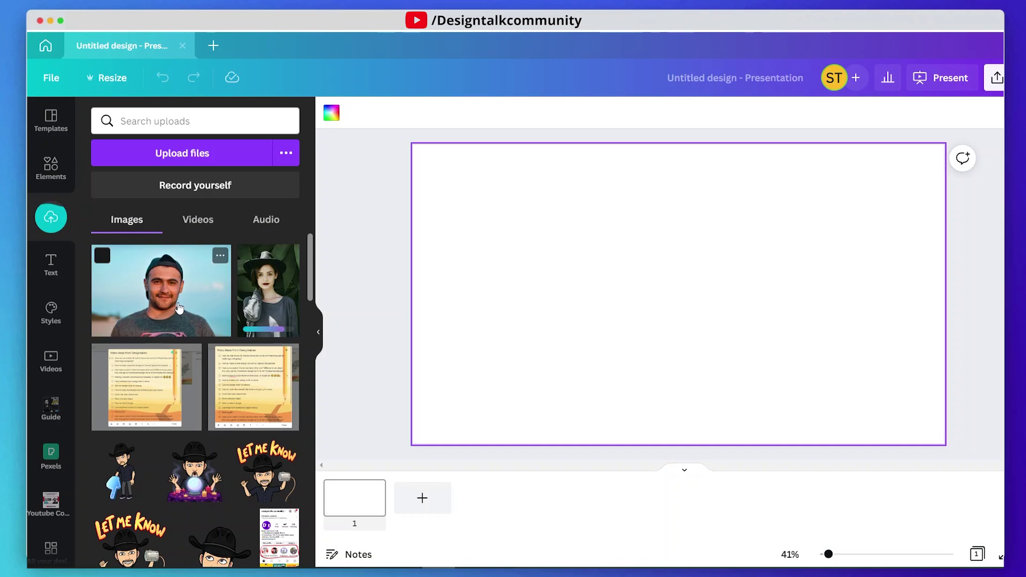
Place the uploaded photo of the man in the cap on the page, enlarge it to nearly full page height and centre it.
{"action": "left_click", "coordinate": [179, 309]}
{"action": "left_click_drag", "start_coordinate": [631, 290], "coordinate": [548, 257]}
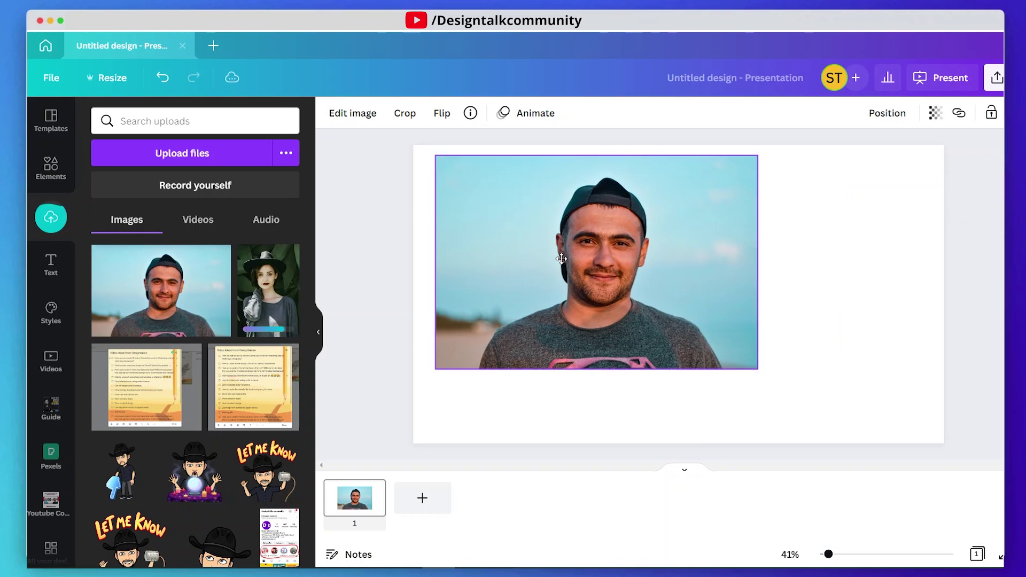
{"action": "left_click_drag", "start_coordinate": [754, 368], "coordinate": [870, 397]}
{"action": "left_click_drag", "start_coordinate": [690, 341], "coordinate": [729, 344]}
{"action": "left_click", "coordinate": [968, 338]}
Remove the background from the man's photo with Background Remover and apply the result.
{"action": "left_click", "coordinate": [662, 303]}
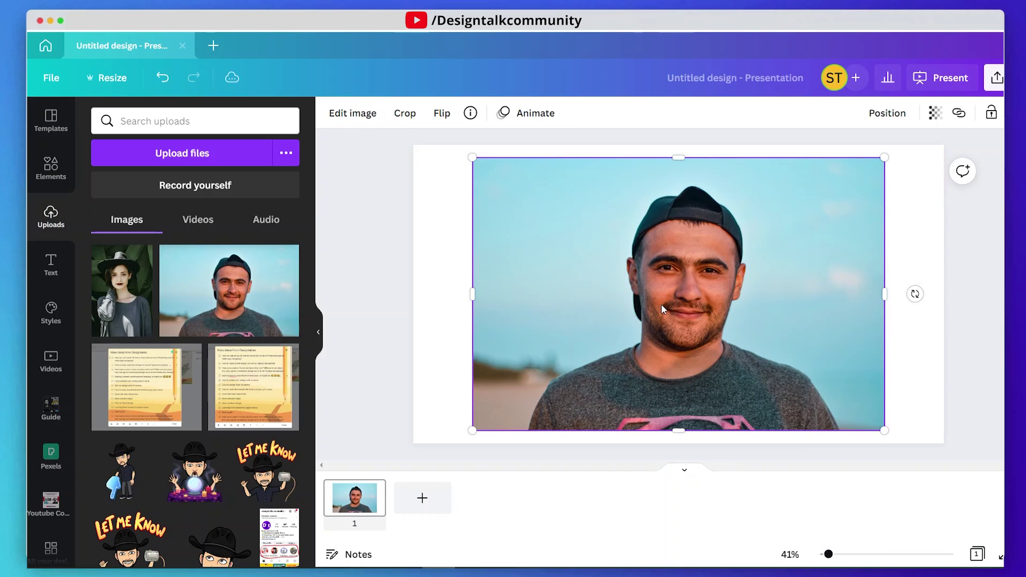
{"action": "left_click", "coordinate": [372, 113]}
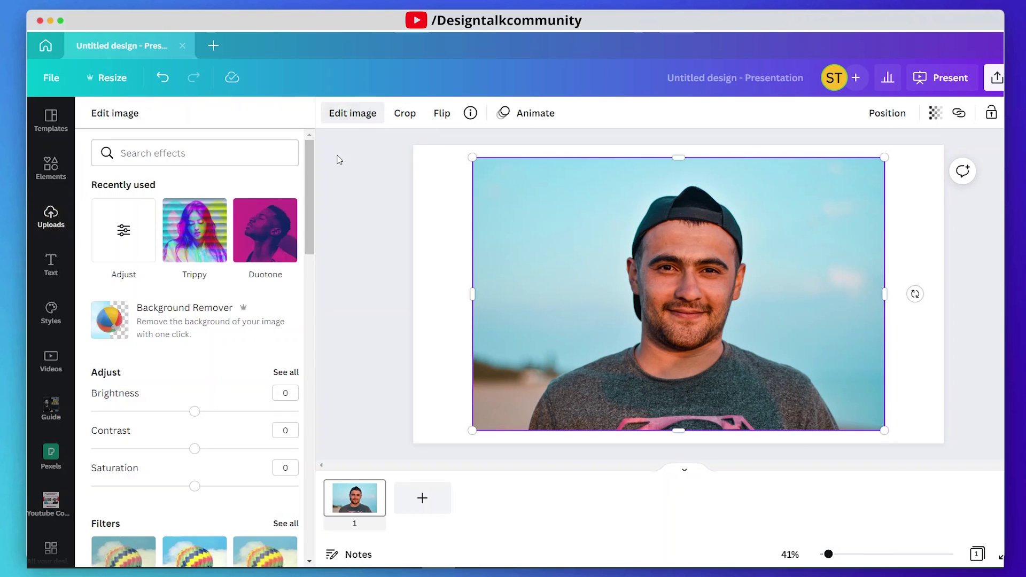
{"action": "left_click", "coordinate": [187, 317]}
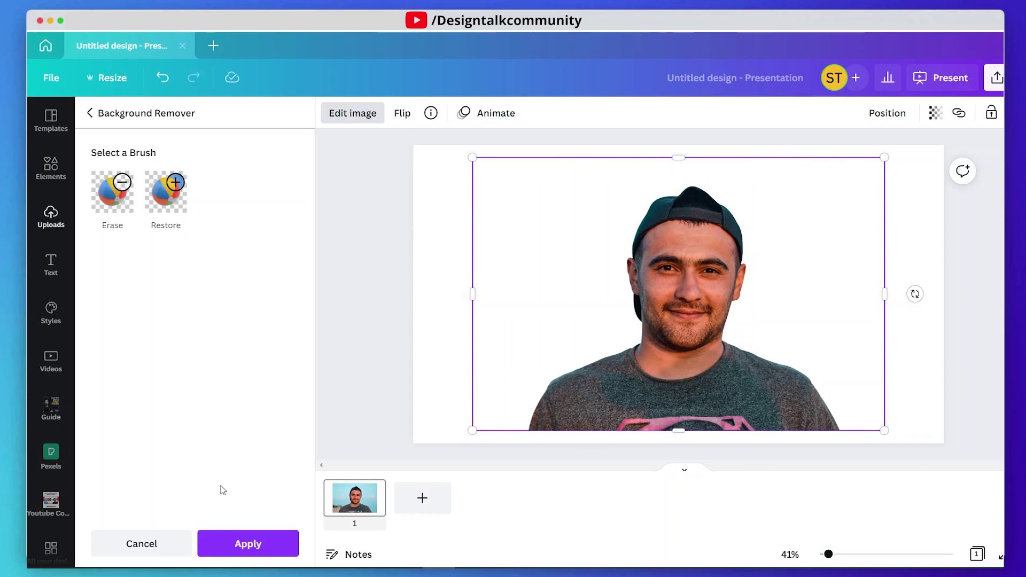
{"action": "left_click", "coordinate": [238, 545]}
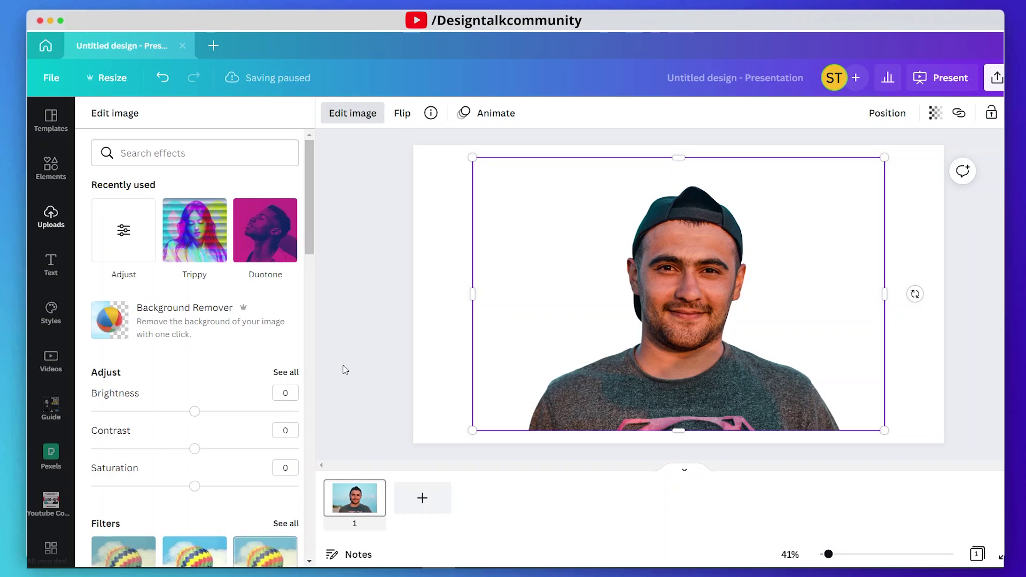
{"action": "left_click", "coordinate": [410, 321]}
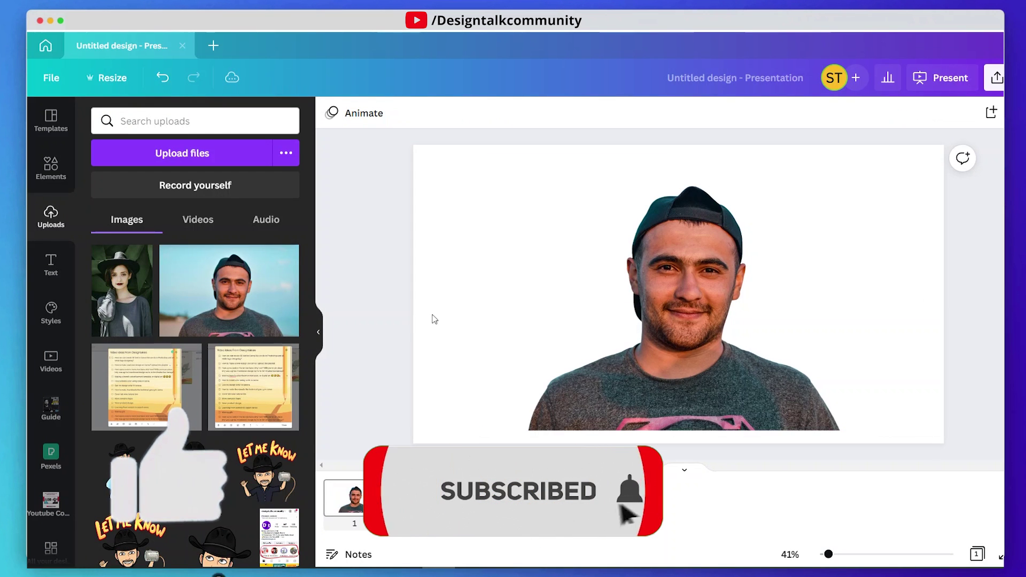
Move the man's cutout slightly down the page and give it the Mono duotone effect.
{"action": "left_click", "coordinate": [609, 316]}
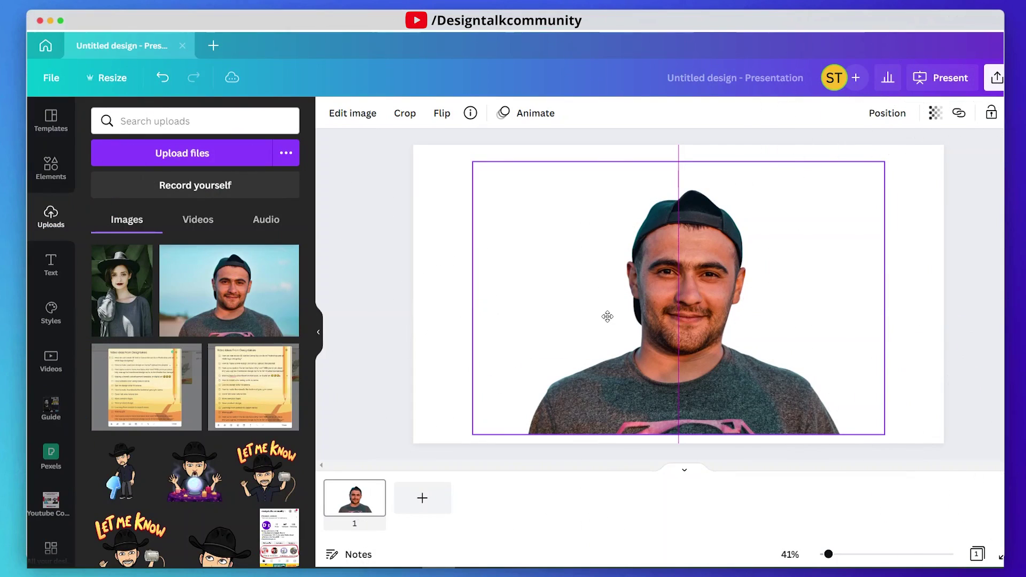
{"action": "left_click_drag", "start_coordinate": [607, 316], "coordinate": [605, 318]}
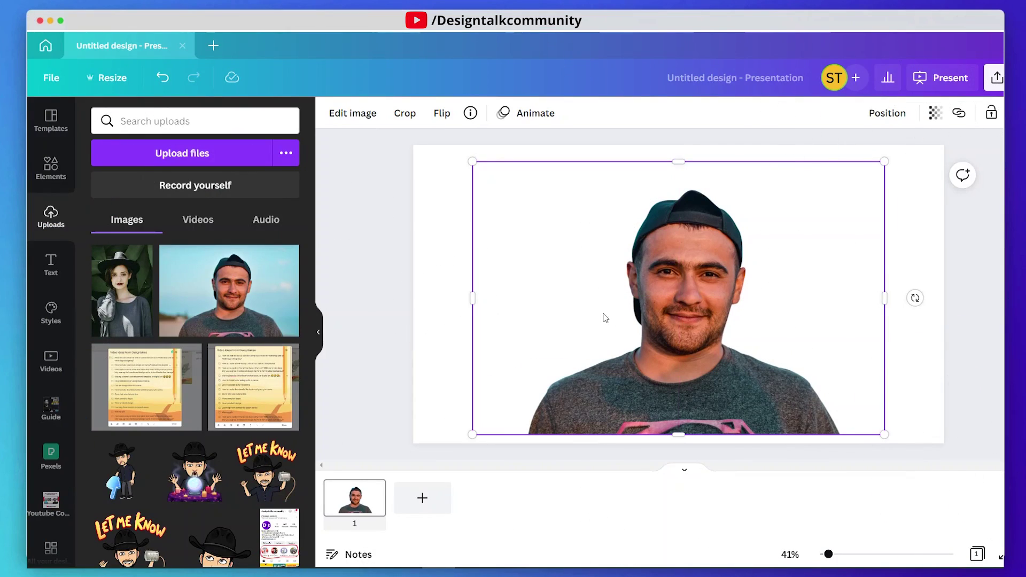
{"action": "left_click", "coordinate": [349, 112]}
{"action": "scroll", "coordinate": [194, 340], "scroll_direction": "down", "scroll_amount": 1}
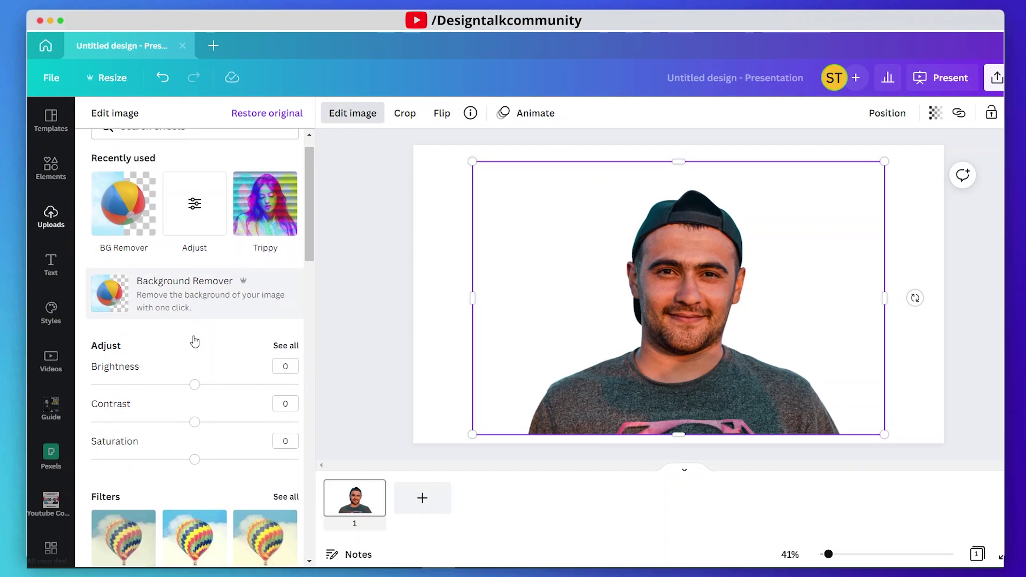
{"action": "scroll", "coordinate": [194, 341], "scroll_direction": "down", "scroll_amount": 6}
{"action": "scroll", "coordinate": [194, 341], "scroll_direction": "down", "scroll_amount": 6}
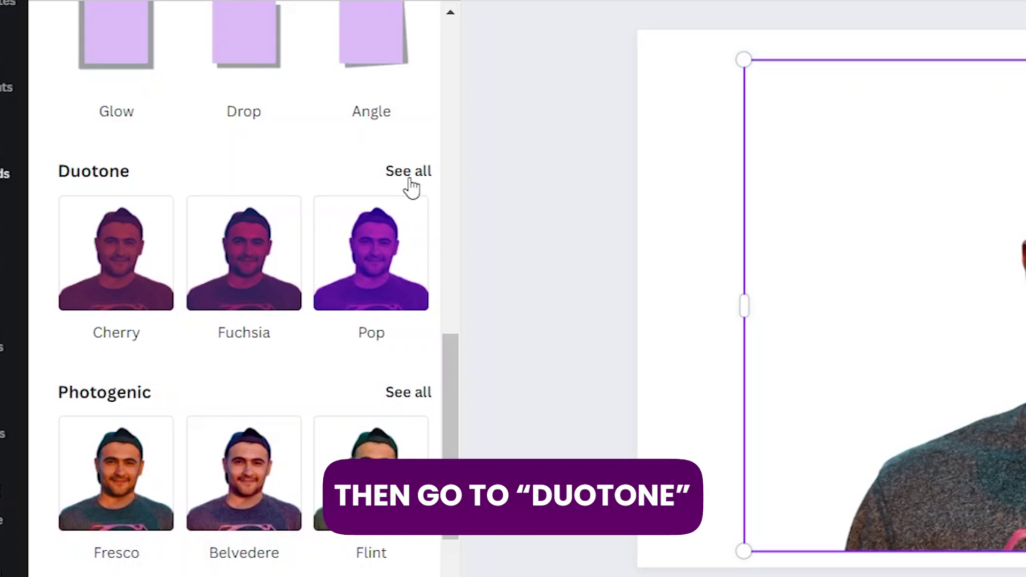
{"action": "left_click", "coordinate": [409, 173]}
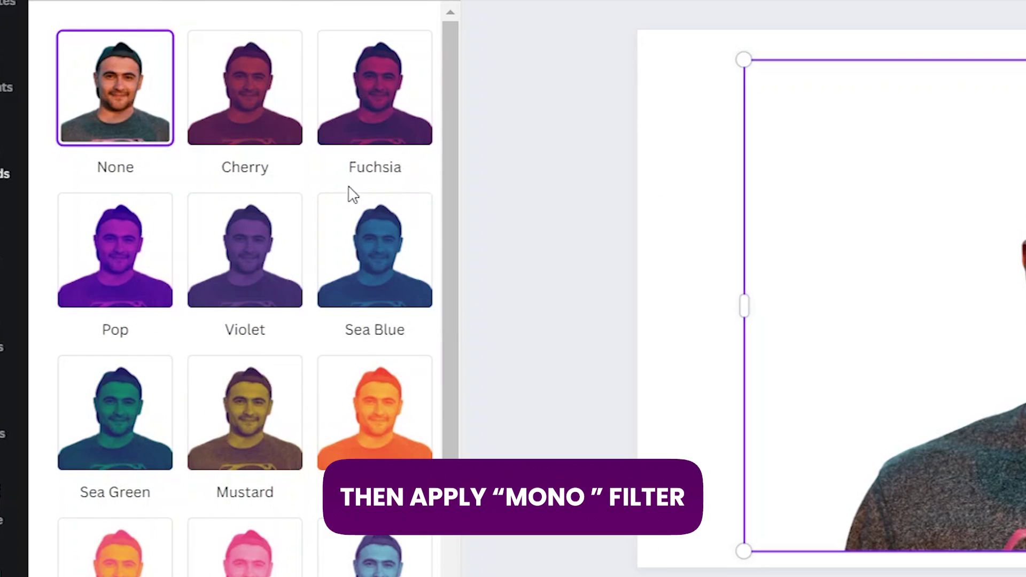
{"action": "scroll", "coordinate": [331, 199], "scroll_direction": "down", "scroll_amount": 10}
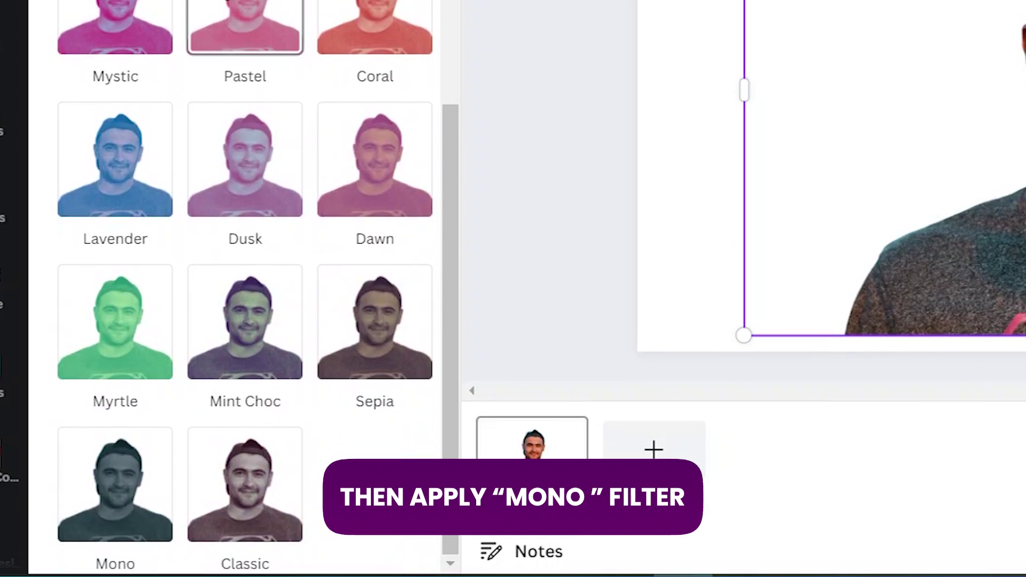
{"action": "left_click", "coordinate": [109, 484]}
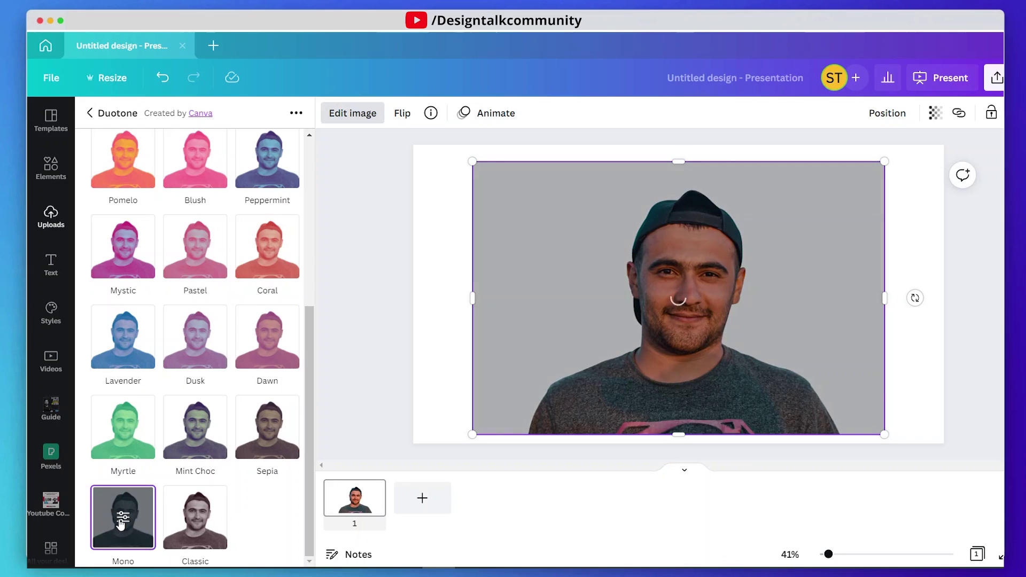
Set the Mono duotone's highlights to black and shadows to white (#ffffff) at intensity 1, and apply the effect.
{"action": "left_click", "coordinate": [121, 516]}
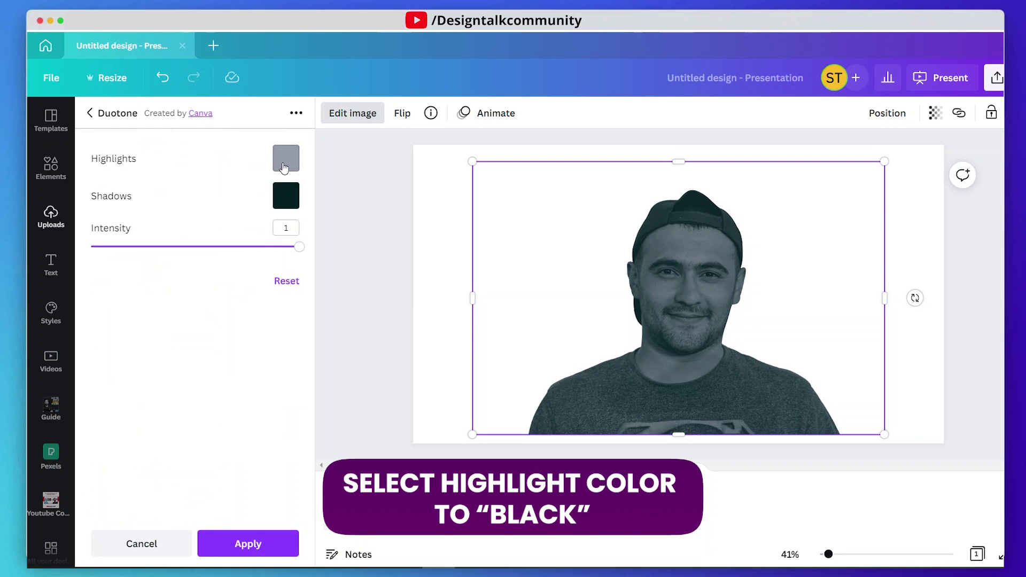
{"action": "left_click", "coordinate": [285, 165]}
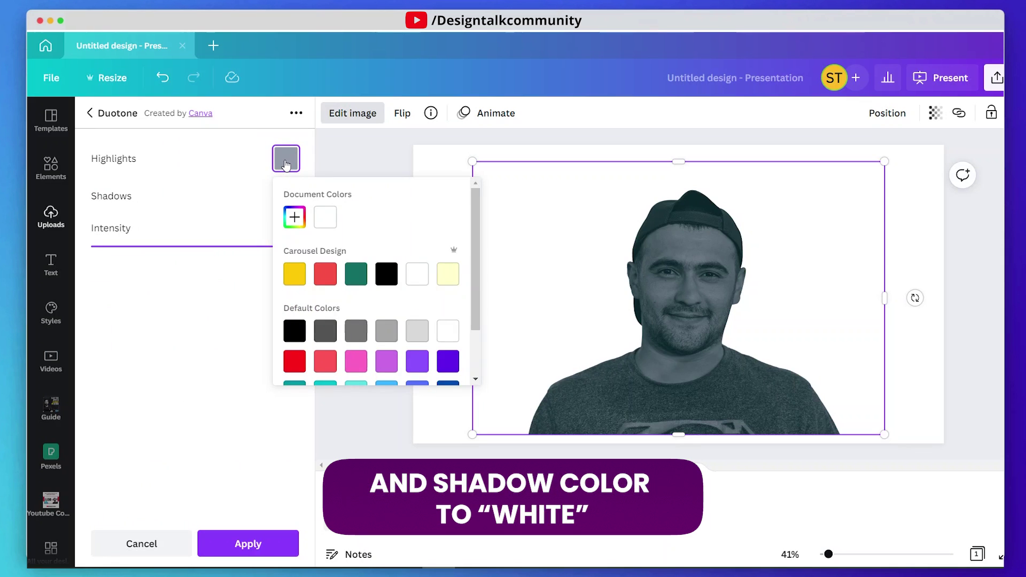
{"action": "left_click", "coordinate": [385, 275]}
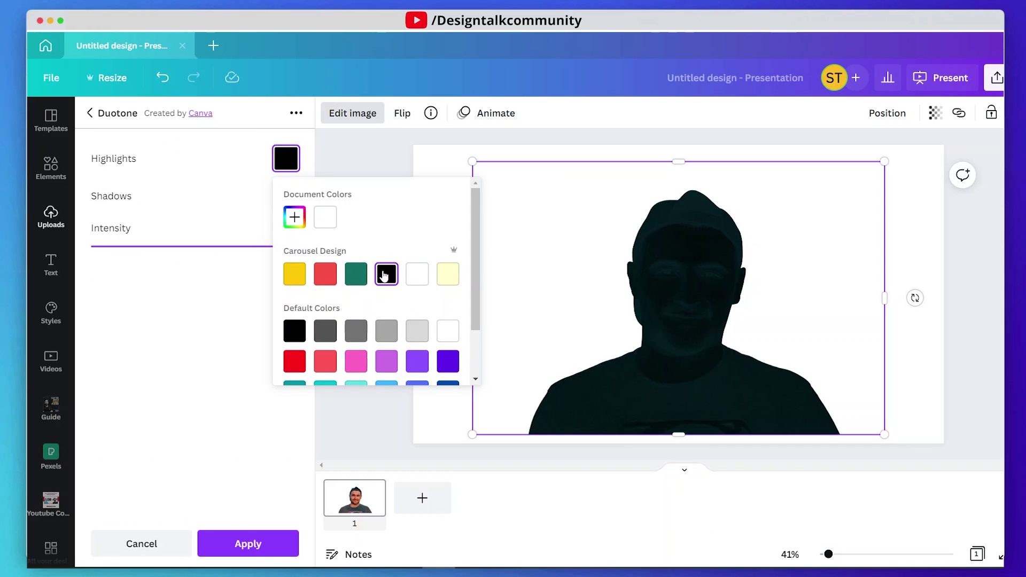
{"action": "left_click", "coordinate": [245, 200]}
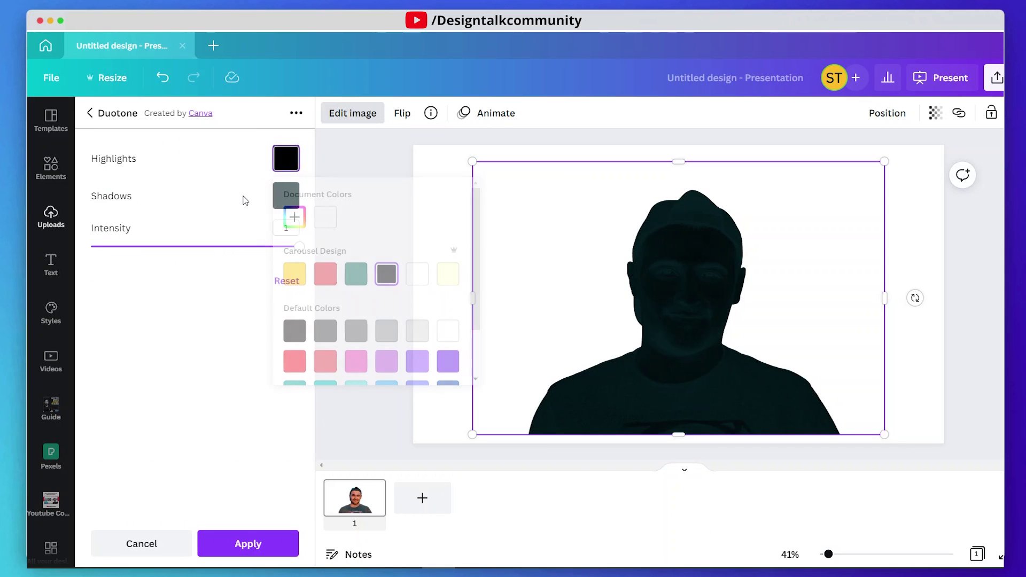
{"action": "left_click", "coordinate": [293, 198]}
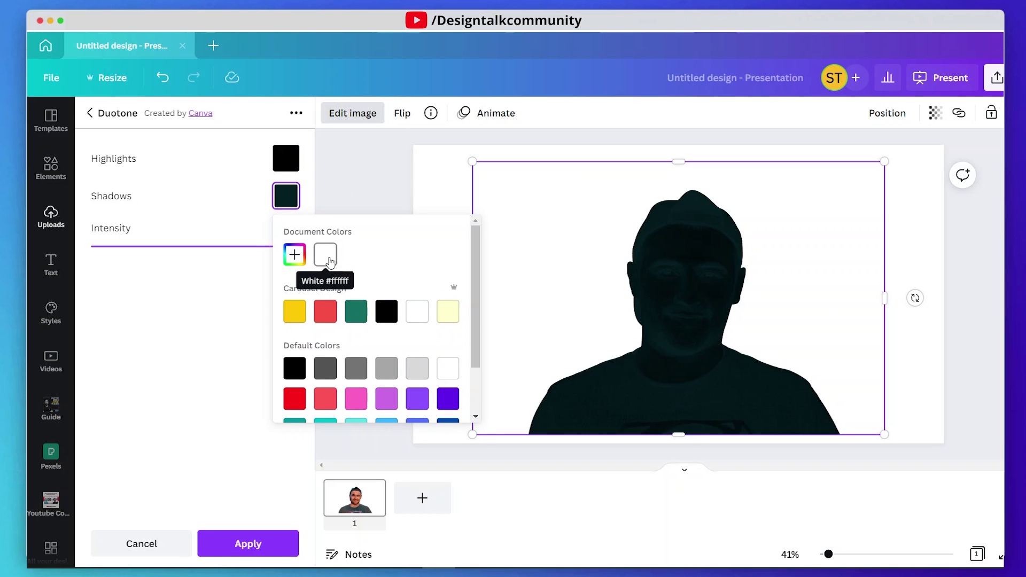
{"action": "left_click", "coordinate": [327, 256]}
{"action": "left_click", "coordinate": [220, 227]}
{"action": "mouse_move", "coordinate": [294, 249]}
{"action": "left_mouse_down"}
{"action": "mouse_move", "coordinate": [268, 247]}
{"action": "mouse_move", "coordinate": [312, 251]}
{"action": "left_mouse_up"}
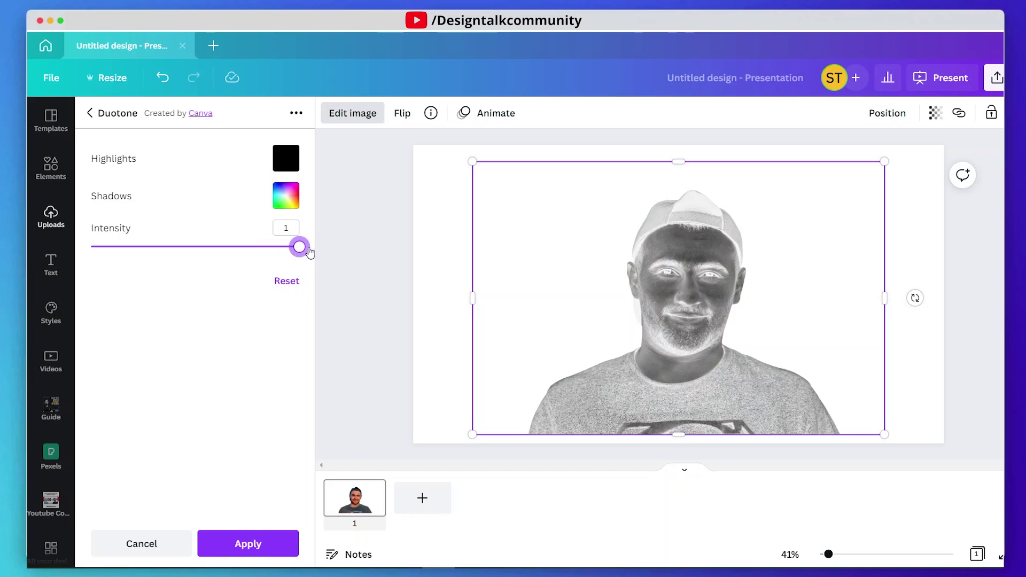
{"action": "left_click", "coordinate": [255, 546]}
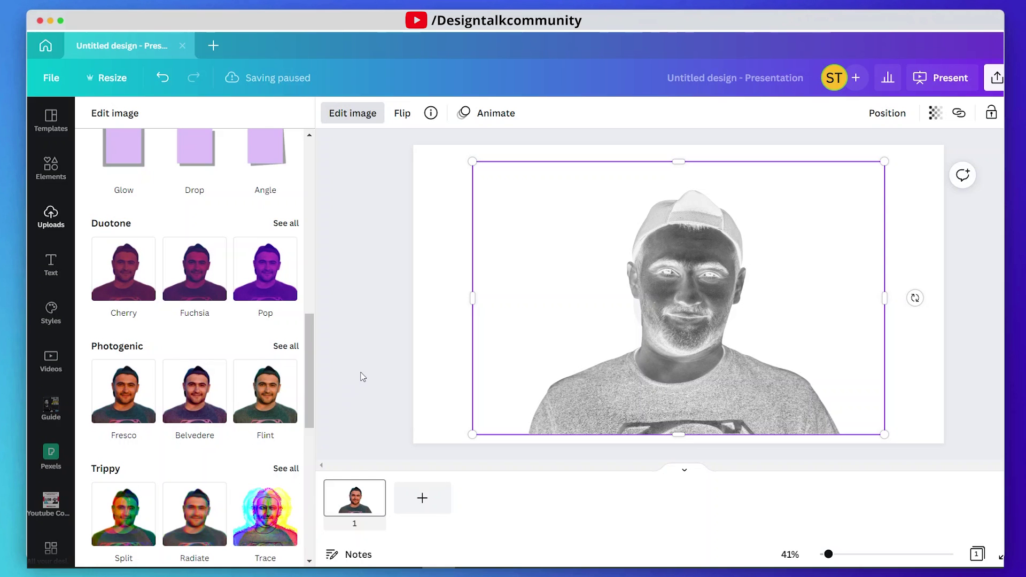
{"action": "key", "text": "Escape"}
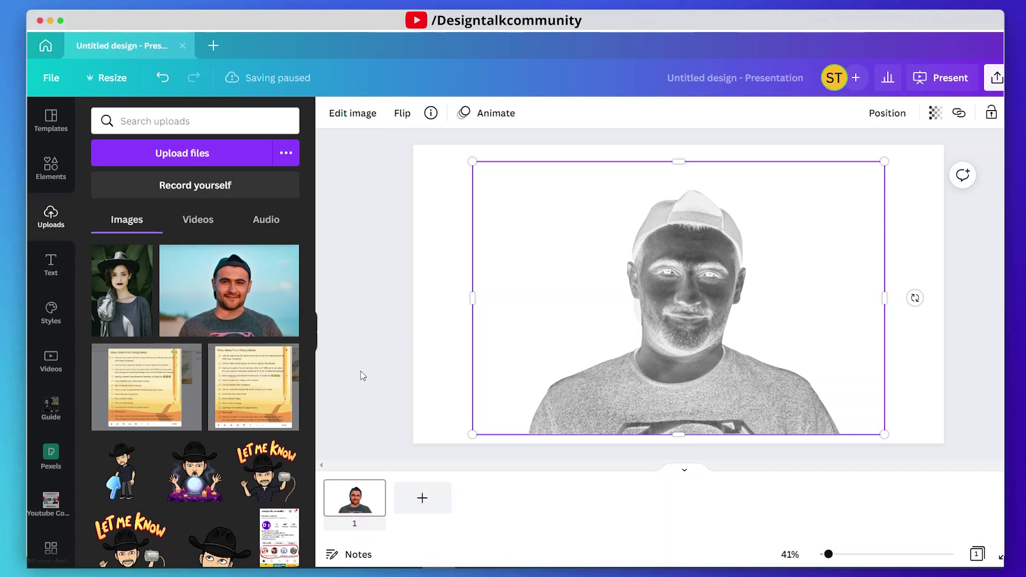
Crop both sides of the portrait slightly inward and pull its upper edge up a little.
{"action": "left_click_drag", "start_coordinate": [476, 296], "coordinate": [486, 296]}
{"action": "left_click_drag", "start_coordinate": [888, 294], "coordinate": [875, 297]}
{"action": "left_click_drag", "start_coordinate": [736, 166], "coordinate": [735, 158]}
{"action": "left_click", "coordinate": [899, 262]}
Give the negative-look portrait the Trace effect from the Trippy collection.
{"action": "left_click", "coordinate": [745, 293]}
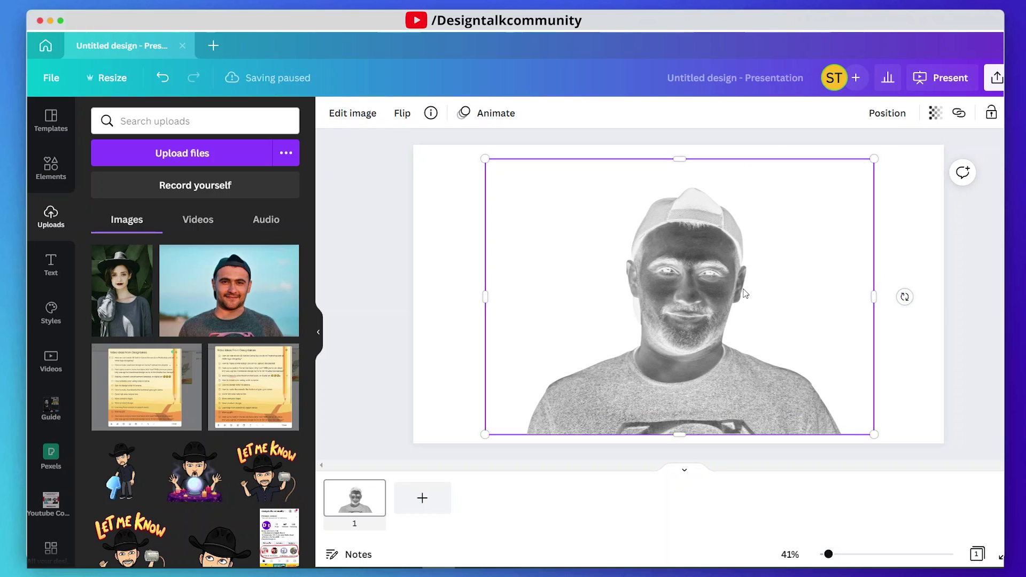
{"action": "left_click", "coordinate": [357, 116]}
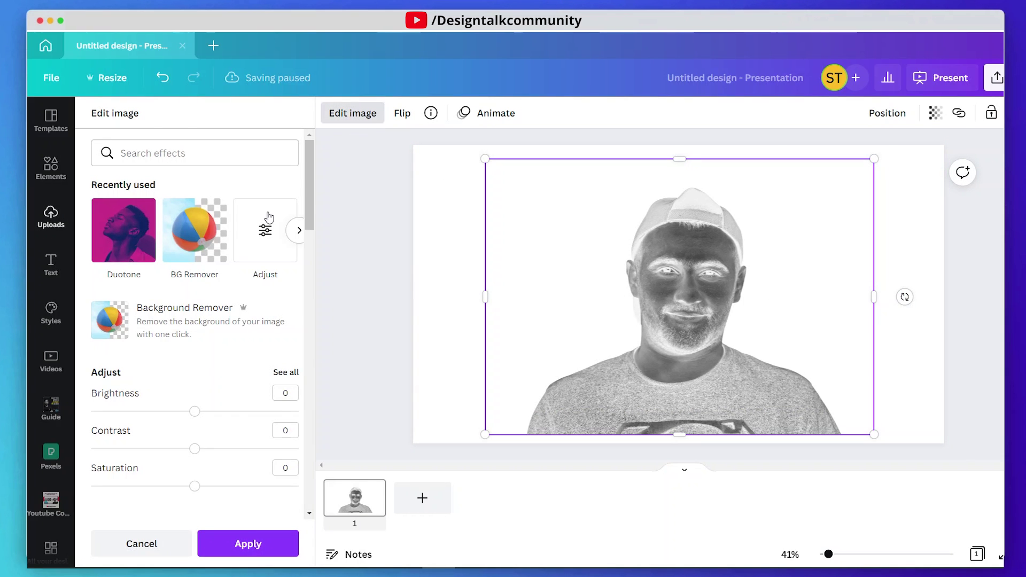
{"action": "scroll", "coordinate": [195, 328], "scroll_direction": "down", "scroll_amount": 10}
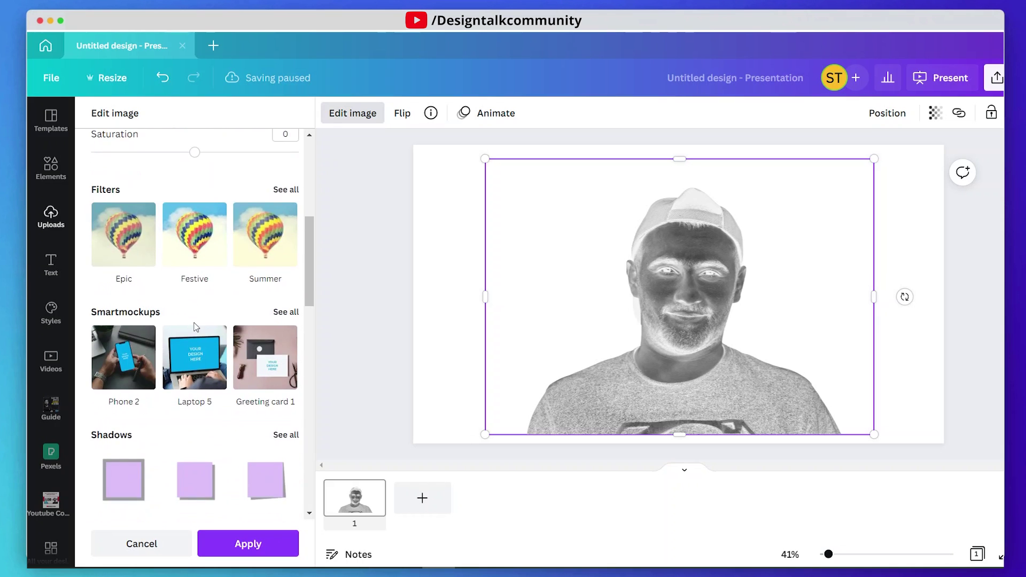
{"action": "scroll", "coordinate": [194, 327], "scroll_direction": "down", "scroll_amount": 3}
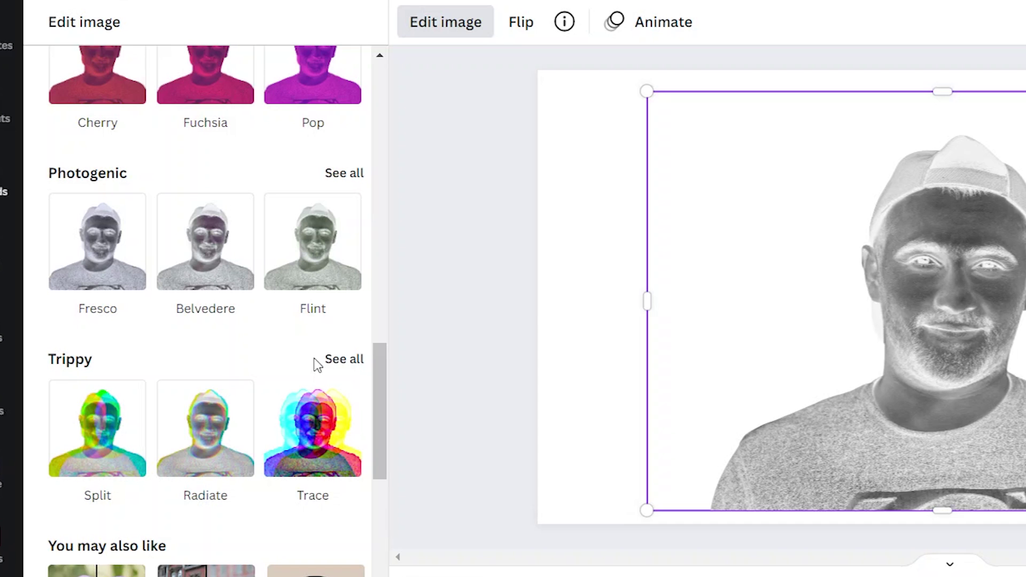
{"action": "left_click", "coordinate": [342, 363]}
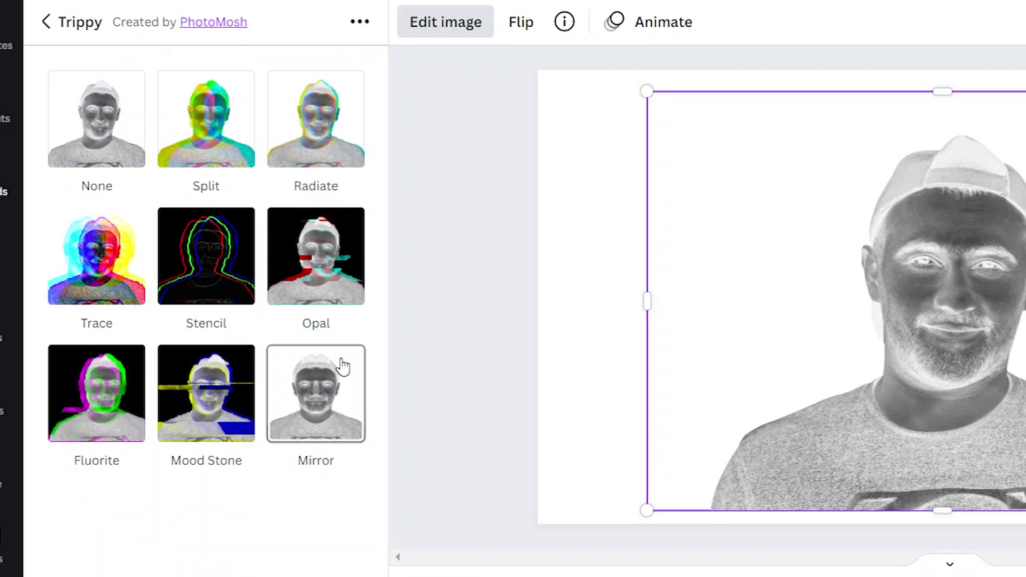
{"action": "left_click", "coordinate": [103, 283]}
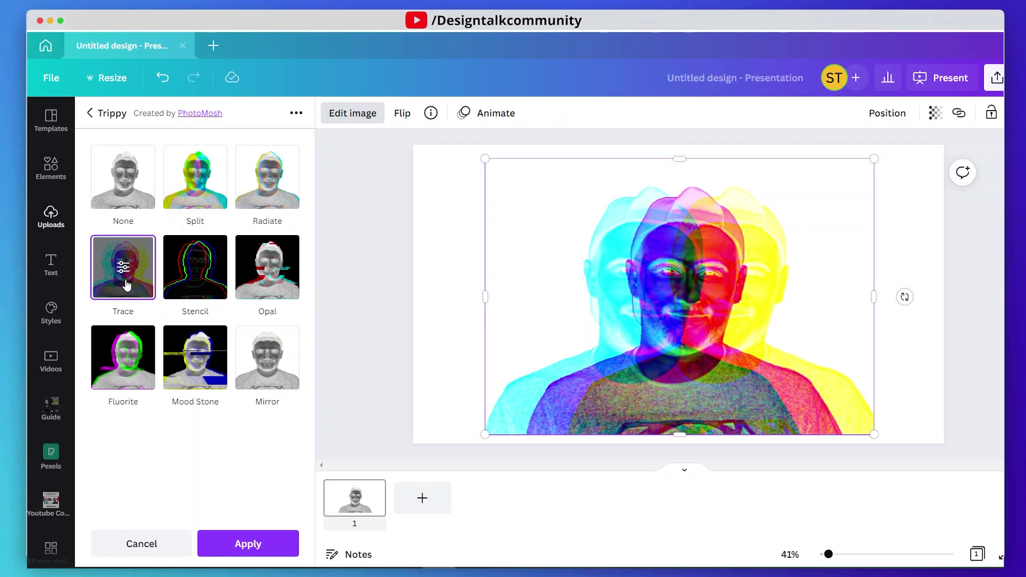
Set the Trace effect's brightness to 0.5, power to 3, colorize to 1 and RGB shift amount to 0, and apply it.
{"action": "left_click", "coordinate": [124, 268]}
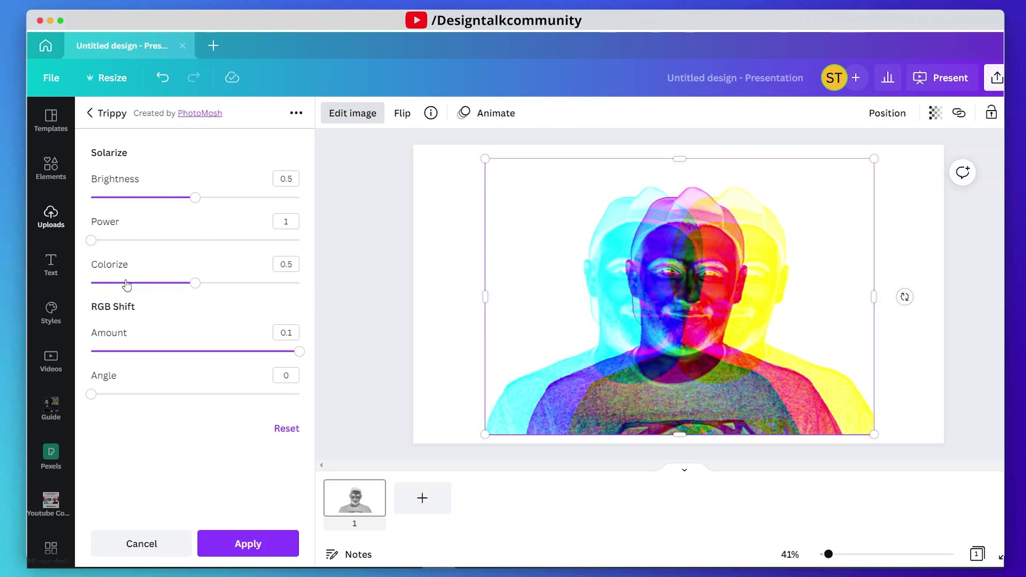
{"action": "left_click_drag", "start_coordinate": [195, 197], "coordinate": [203, 198]}
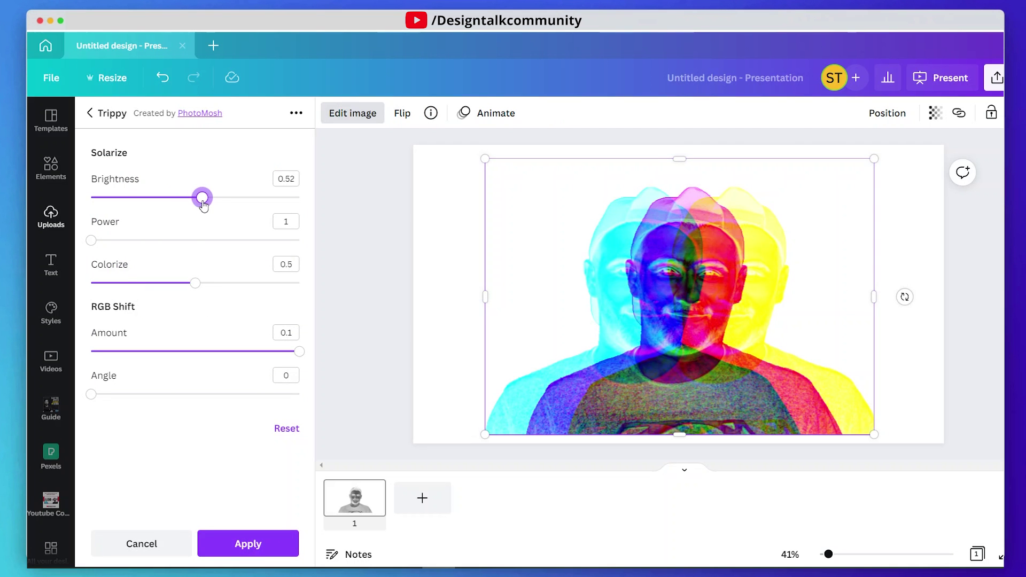
{"action": "left_click_drag", "start_coordinate": [95, 243], "coordinate": [309, 246]}
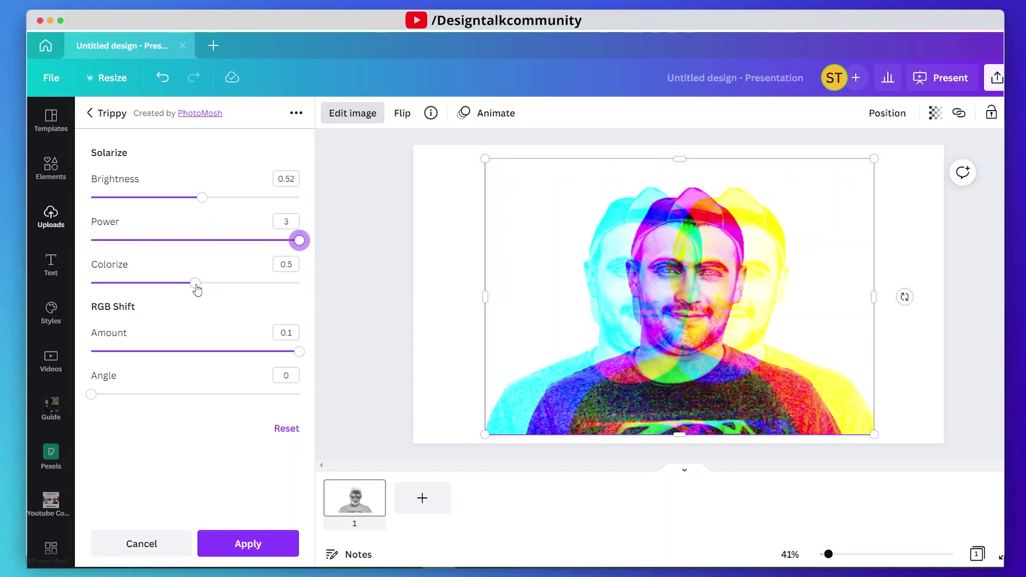
{"action": "left_click_drag", "start_coordinate": [195, 283], "coordinate": [328, 287]}
{"action": "left_click_drag", "start_coordinate": [298, 359], "coordinate": [70, 361]}
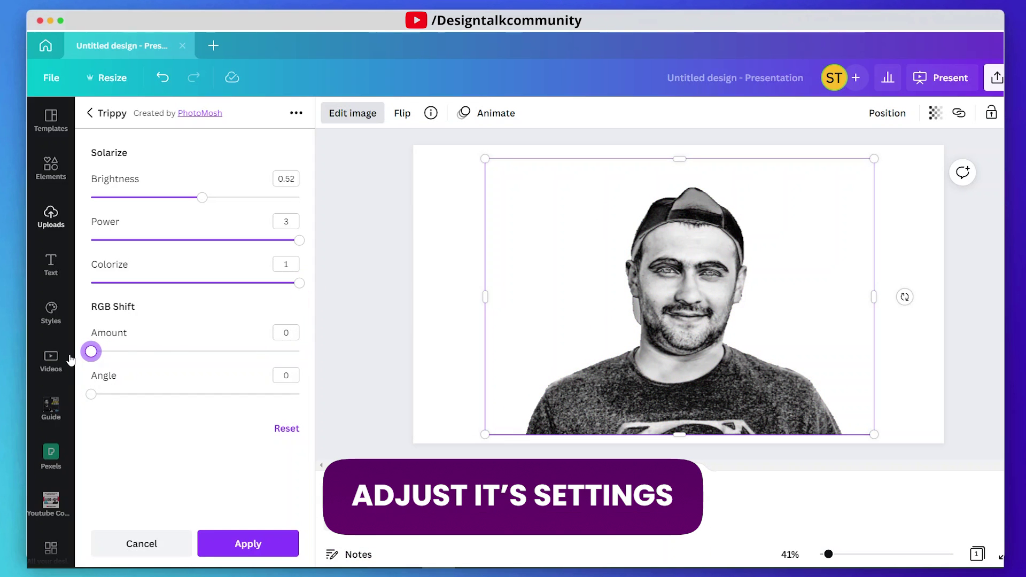
{"action": "left_click", "coordinate": [300, 288]}
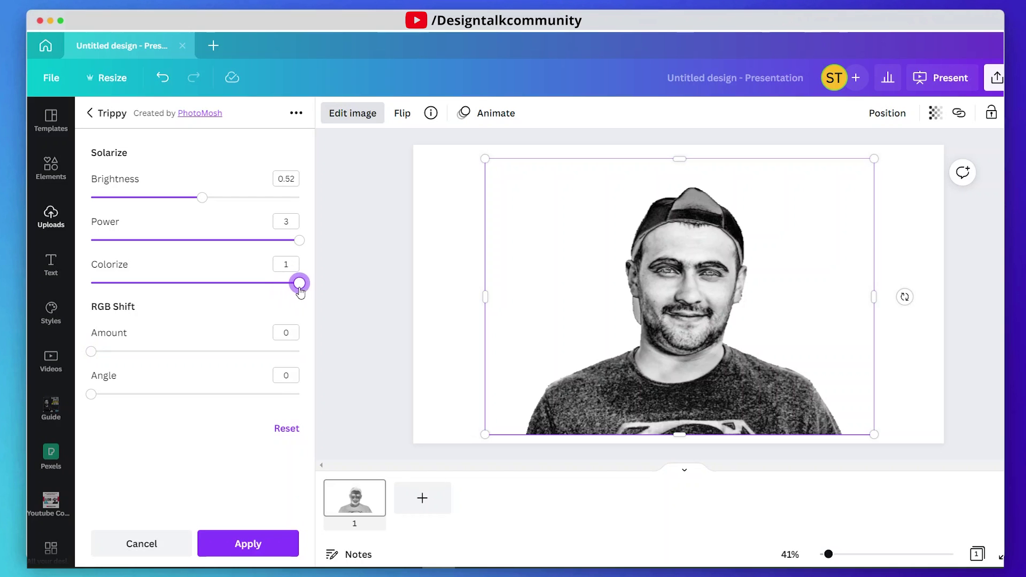
{"action": "left_click", "coordinate": [305, 244]}
{"action": "left_click_drag", "start_coordinate": [203, 203], "coordinate": [196, 199]}
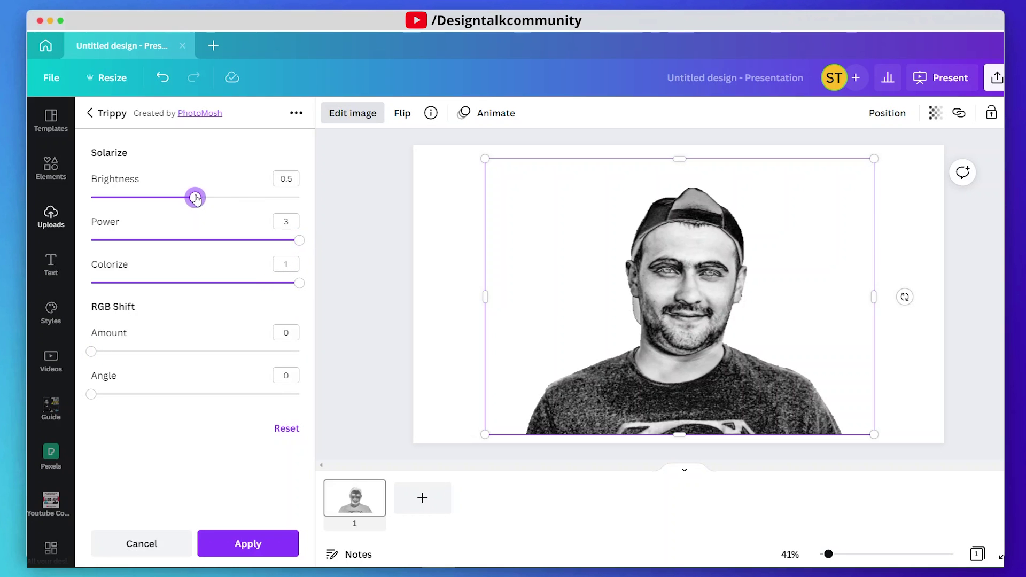
{"action": "left_click", "coordinate": [259, 544]}
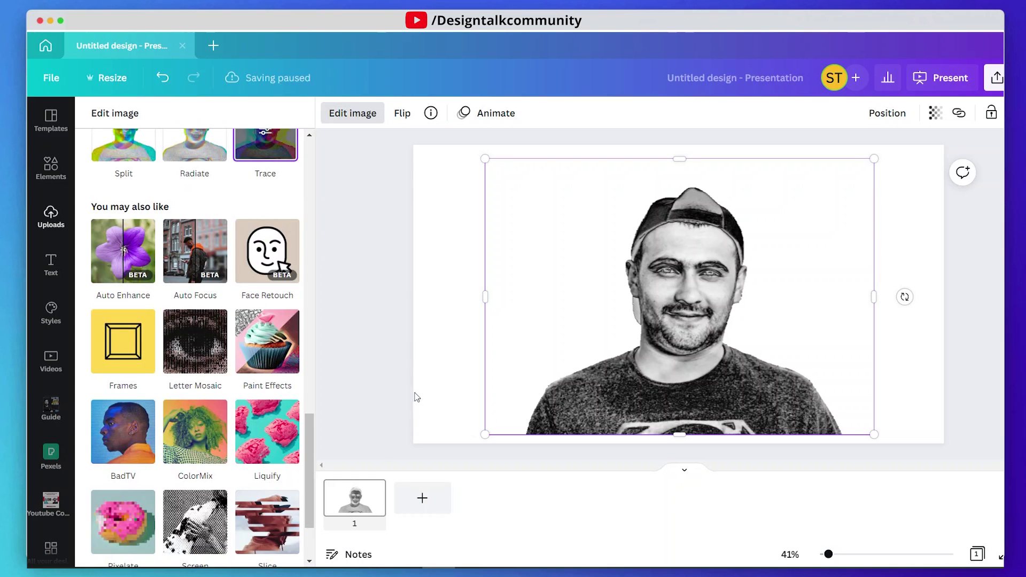
{"action": "left_click", "coordinate": [424, 366]}
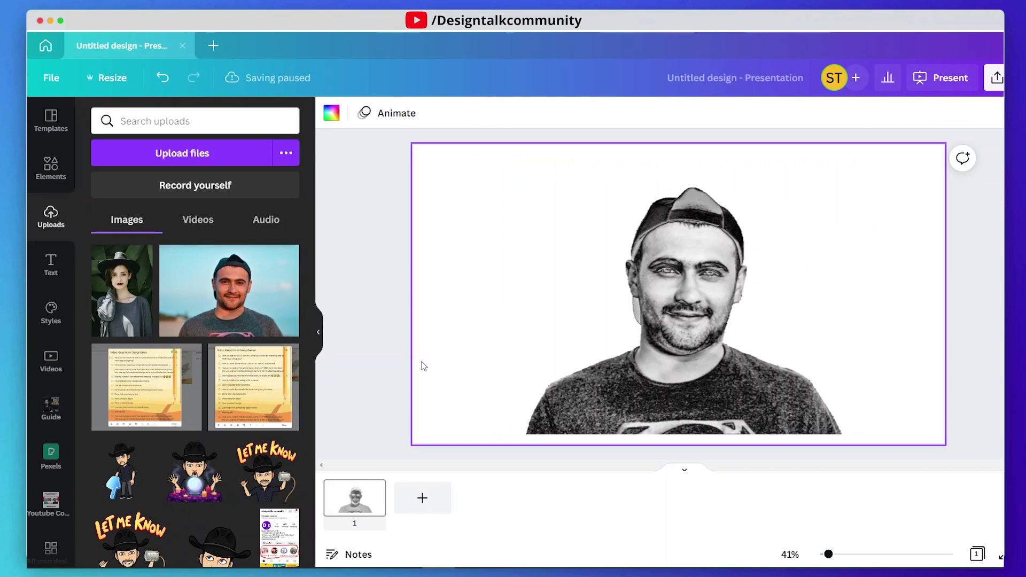
Nudge the portrait slightly up the page and raise its brightness to 21 in the full image adjustments.
{"action": "left_click_drag", "start_coordinate": [656, 364], "coordinate": [656, 361]}
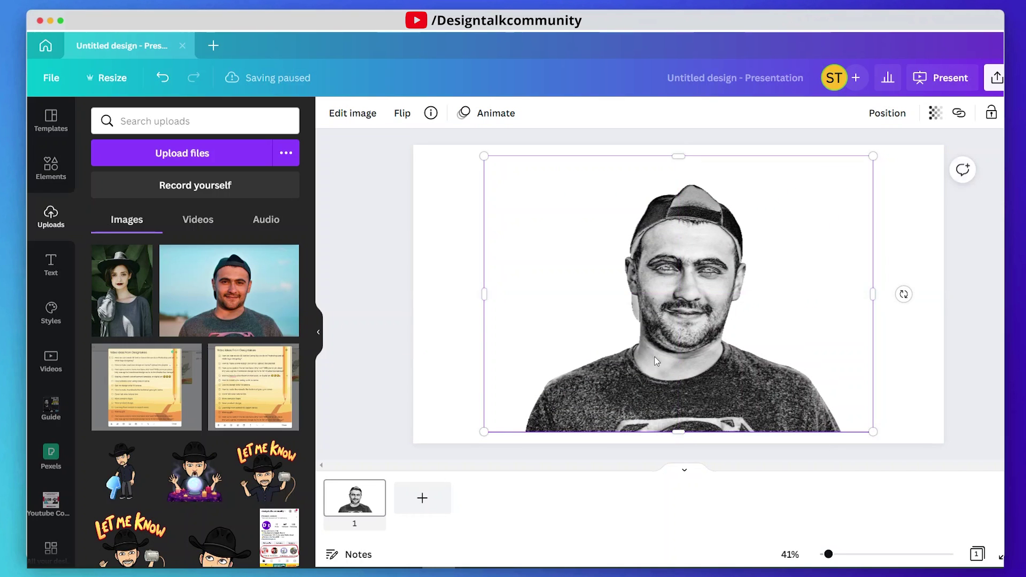
{"action": "left_click", "coordinate": [352, 113]}
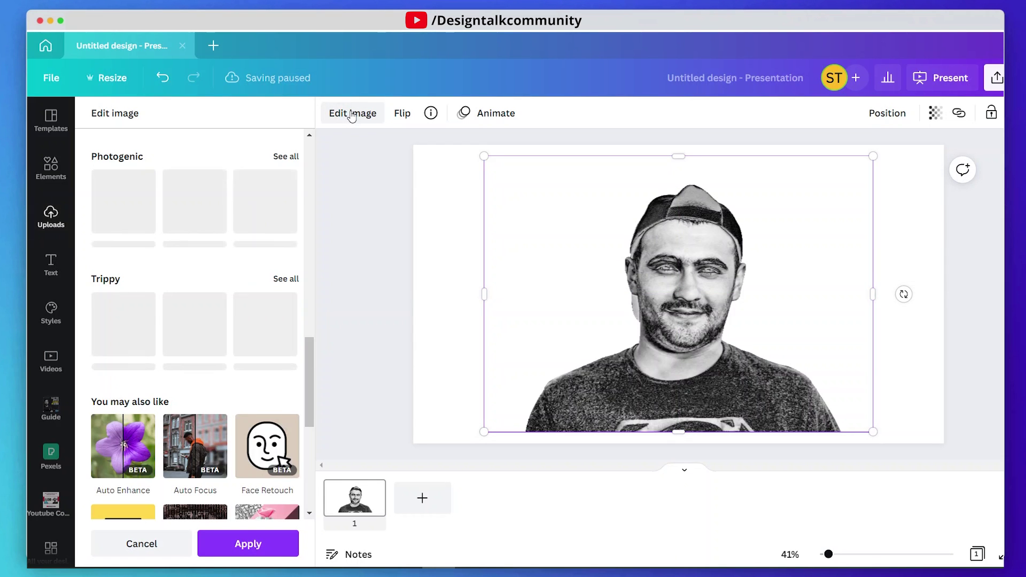
{"action": "scroll", "coordinate": [249, 216], "scroll_direction": "up", "scroll_amount": 10}
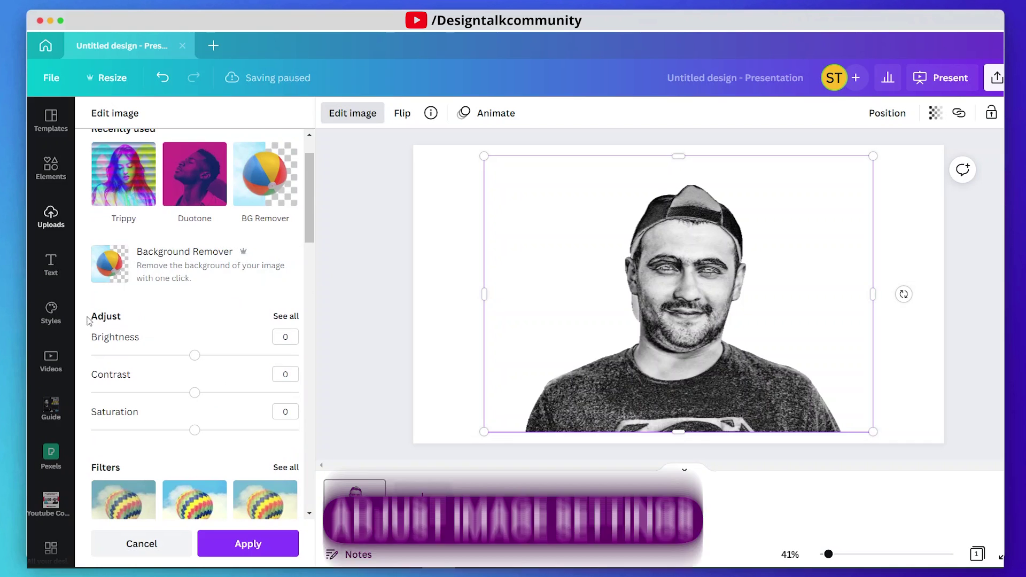
{"action": "left_click", "coordinate": [285, 316]}
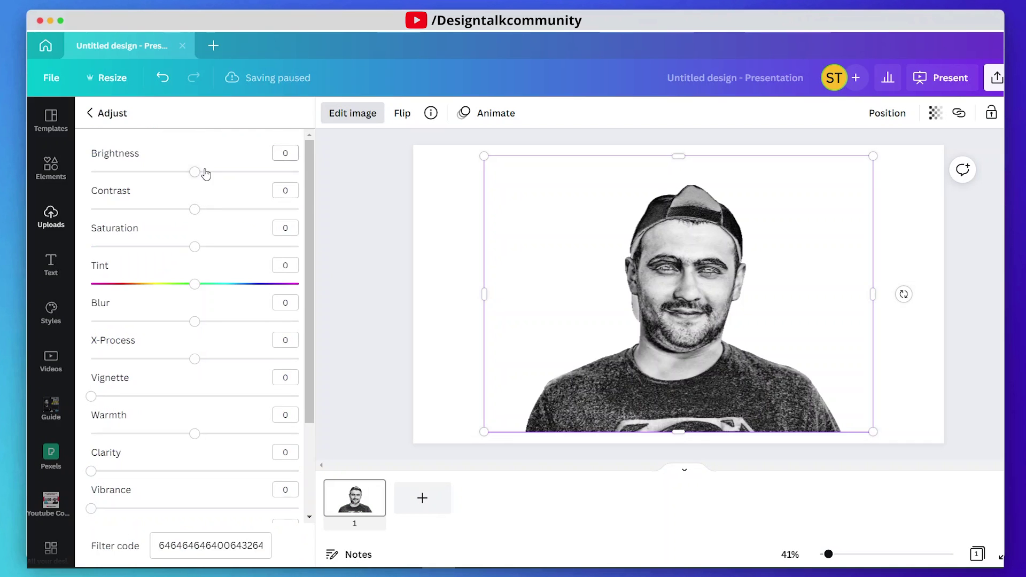
{"action": "left_click_drag", "start_coordinate": [197, 174], "coordinate": [224, 174]}
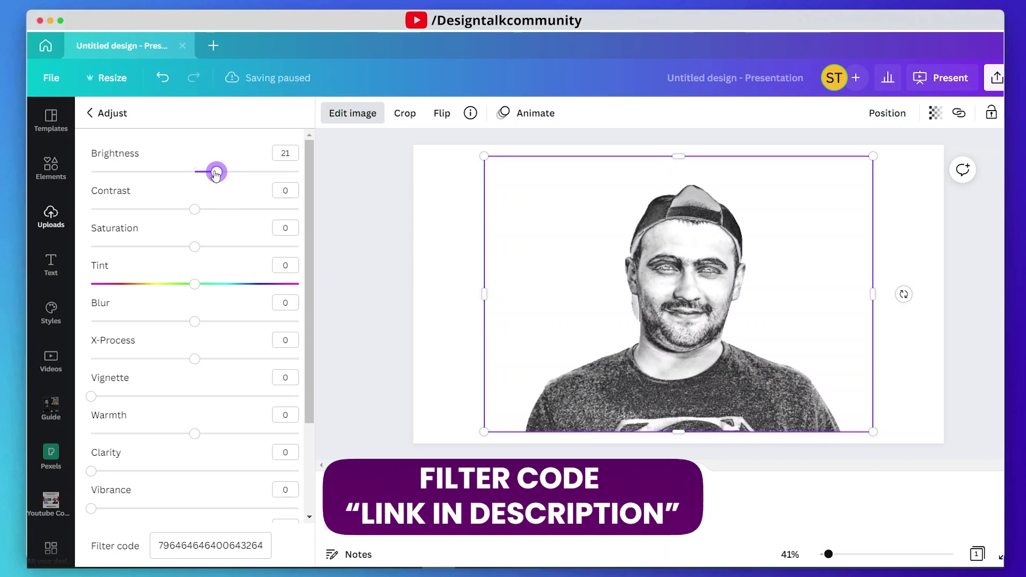
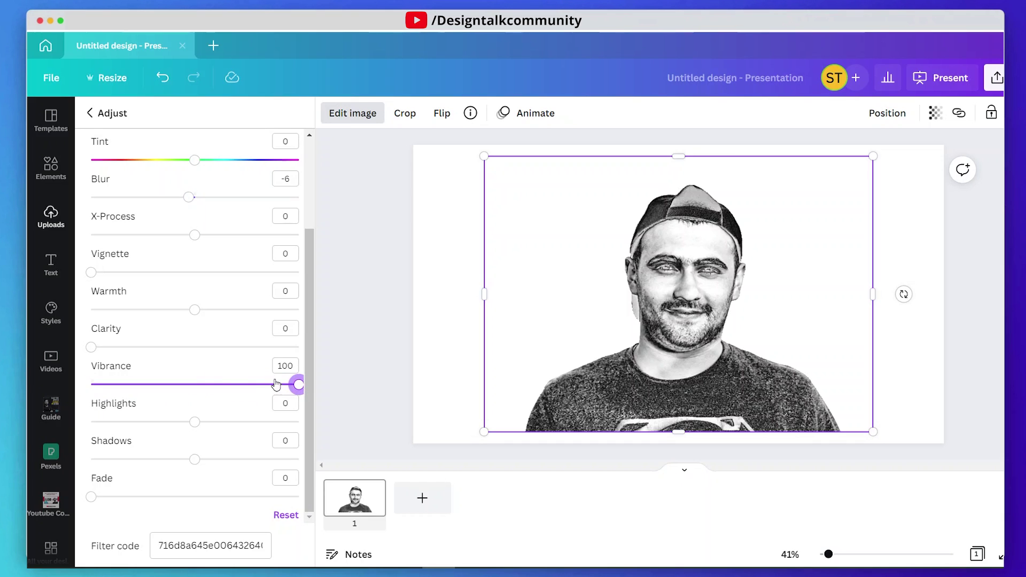
Set the portrait's highlights to -46, shadows to -56 and fade to 50.
{"action": "left_click_drag", "start_coordinate": [198, 423], "coordinate": [156, 424]}
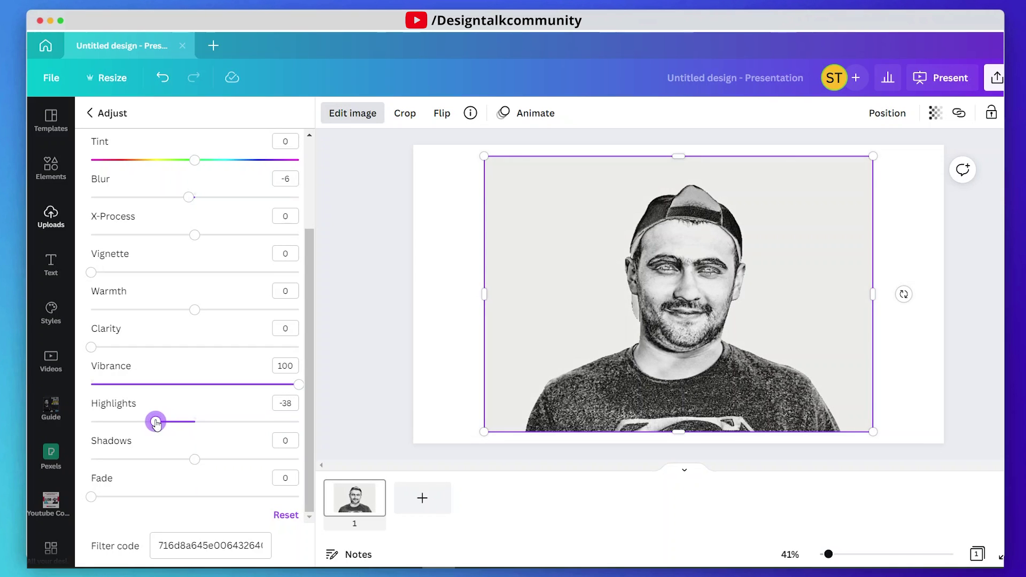
{"action": "left_click_drag", "start_coordinate": [156, 424], "coordinate": [155, 424]}
{"action": "left_click_drag", "start_coordinate": [196, 461], "coordinate": [152, 463]}
{"action": "left_click", "coordinate": [95, 496]}
{"action": "mouse_move", "coordinate": [161, 500]}
{"action": "left_mouse_down"}
{"action": "mouse_move", "coordinate": [186, 497]}
{"action": "mouse_move", "coordinate": [172, 498]}
{"action": "left_mouse_up"}
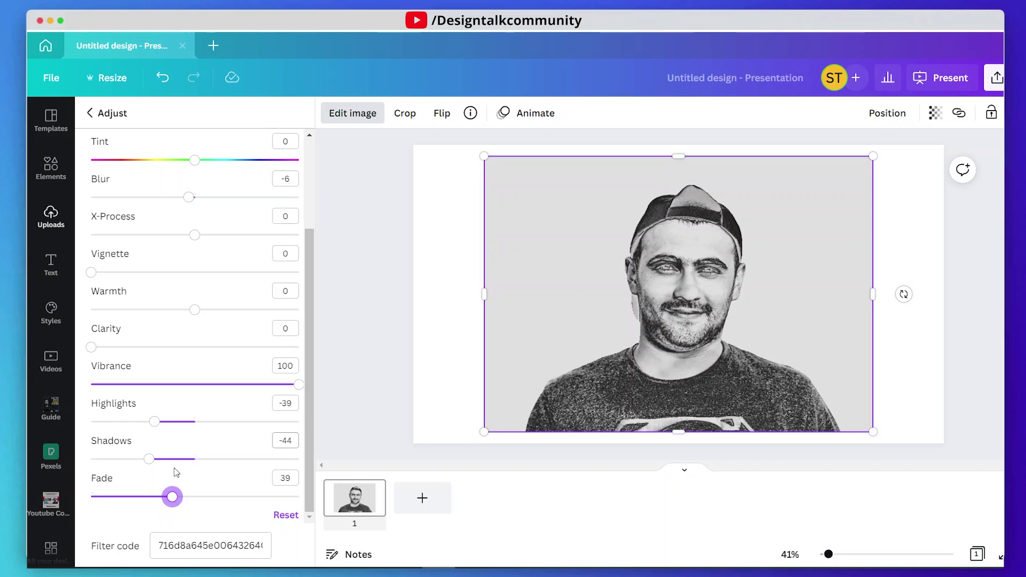
{"action": "left_click_drag", "start_coordinate": [150, 458], "coordinate": [142, 459]}
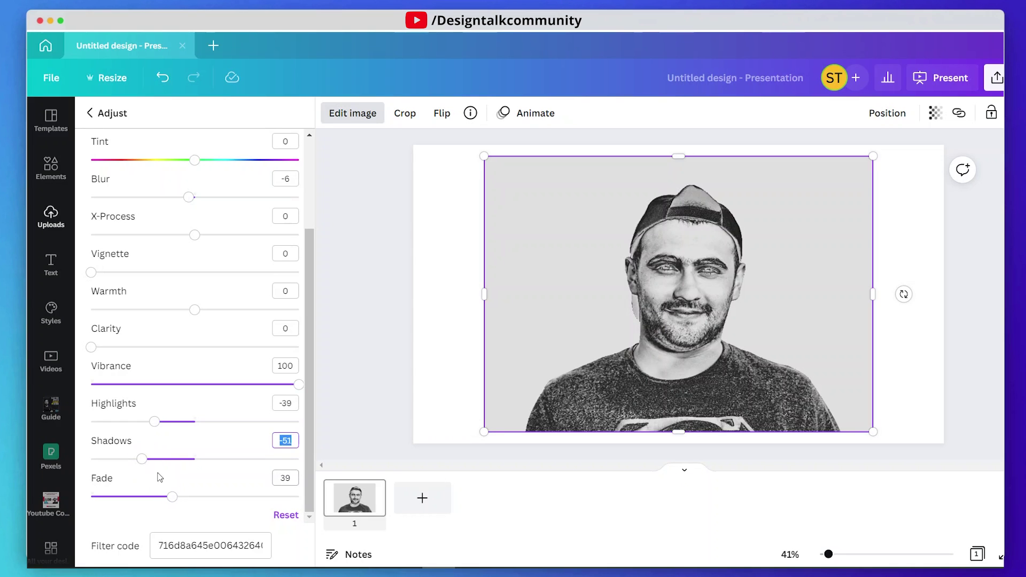
{"action": "left_click", "coordinate": [137, 459]}
{"action": "left_click_drag", "start_coordinate": [160, 422], "coordinate": [147, 421]}
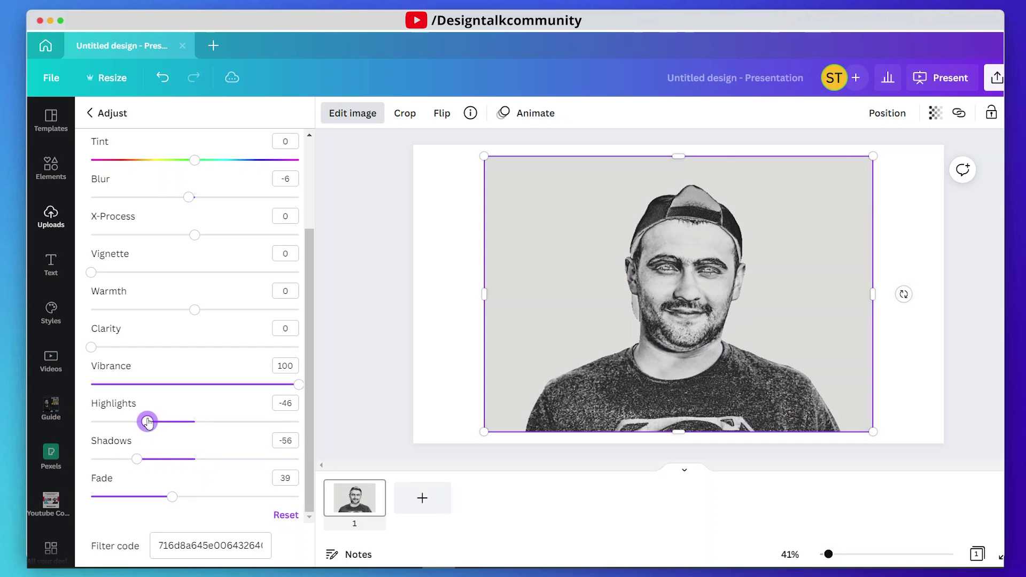
{"action": "mouse_move", "coordinate": [172, 498]}
{"action": "left_mouse_down"}
{"action": "mouse_move", "coordinate": [190, 499]}
{"action": "mouse_move", "coordinate": [167, 498]}
{"action": "left_mouse_up"}
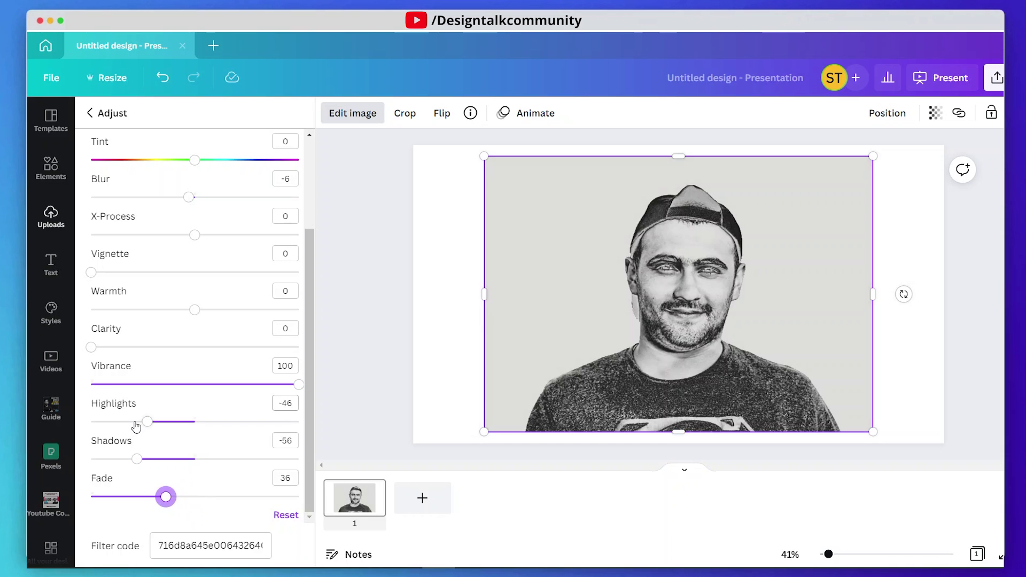
{"action": "left_click_drag", "start_coordinate": [166, 497], "coordinate": [194, 498]}
Examine the full filter code of the portrait's adjustments and leave the image settings.
{"action": "left_click", "coordinate": [184, 545]}
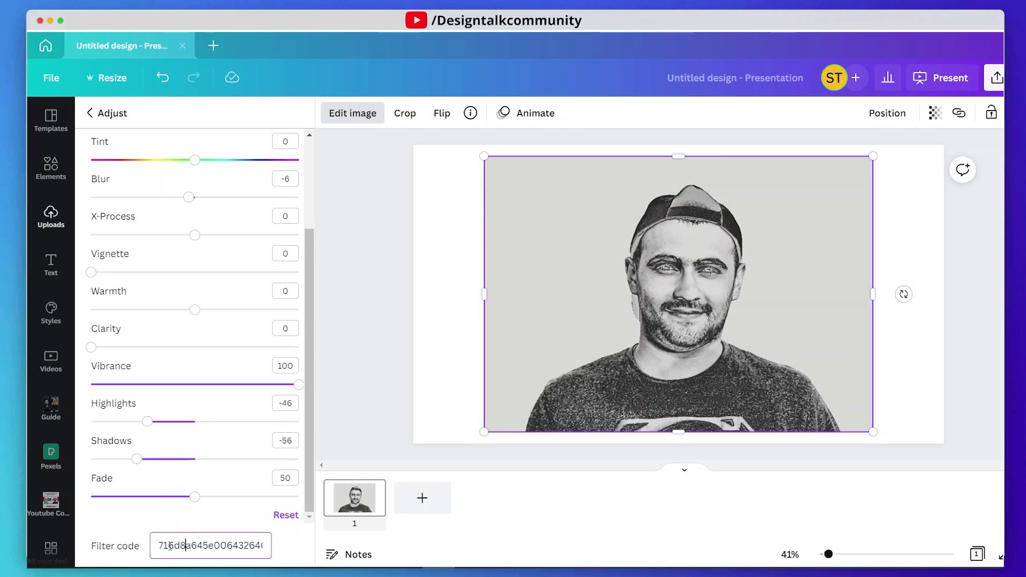
{"action": "left_click_drag", "start_coordinate": [155, 545], "coordinate": [276, 551]}
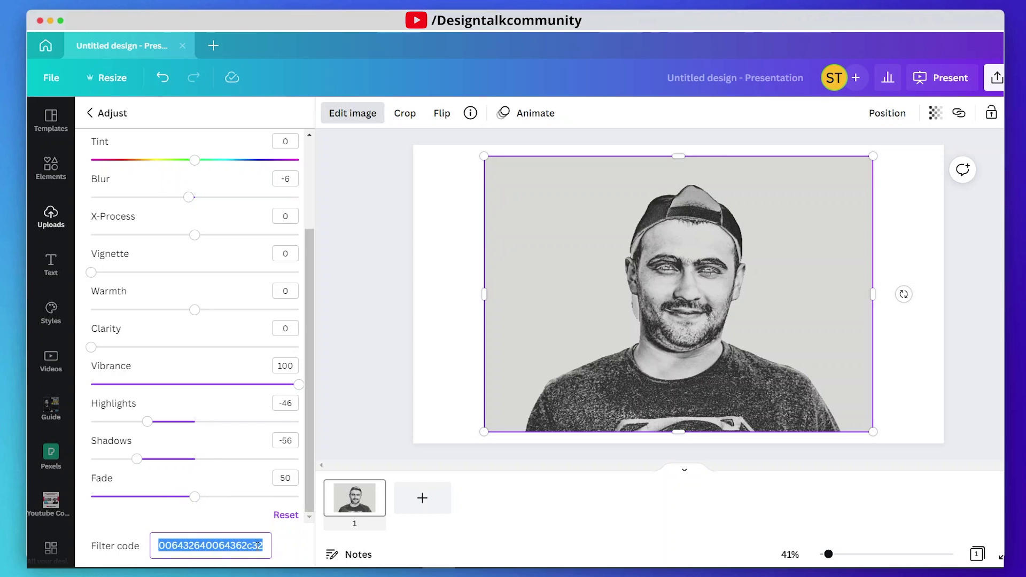
{"action": "left_click", "coordinate": [257, 545]}
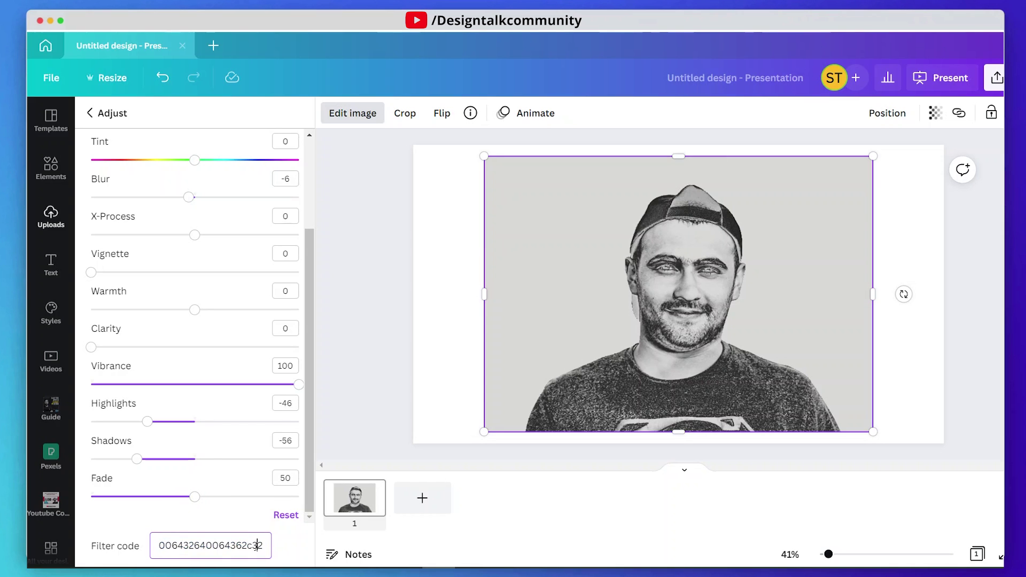
{"action": "left_click", "coordinate": [454, 299]}
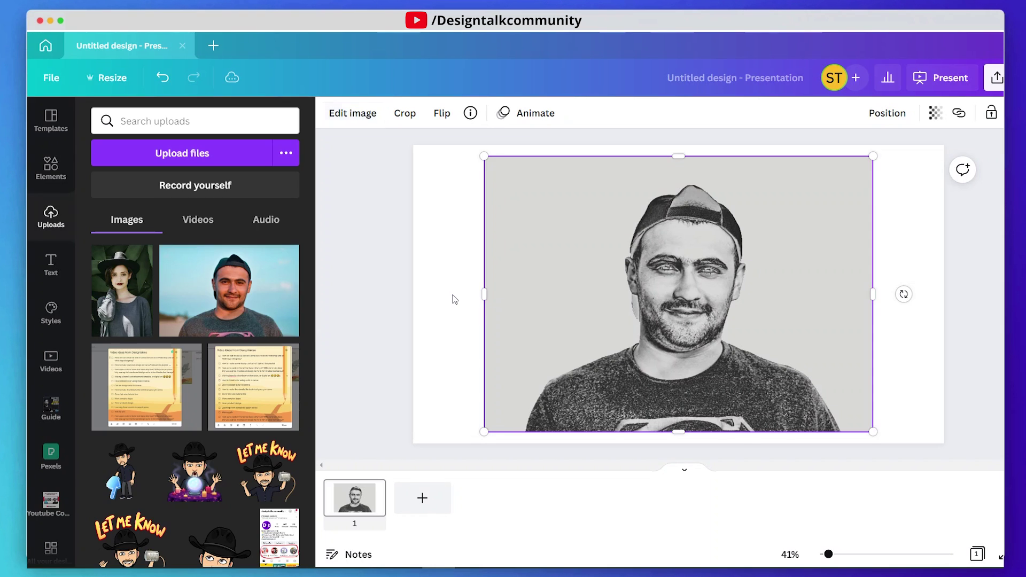
Move the portrait to the lower-left corner of the page and enlarge it proportionally to span the full page width.
{"action": "left_click", "coordinate": [571, 298]}
{"action": "left_click_drag", "start_coordinate": [572, 297], "coordinate": [501, 309]}
{"action": "left_click_drag", "start_coordinate": [803, 167], "coordinate": [996, 143]}
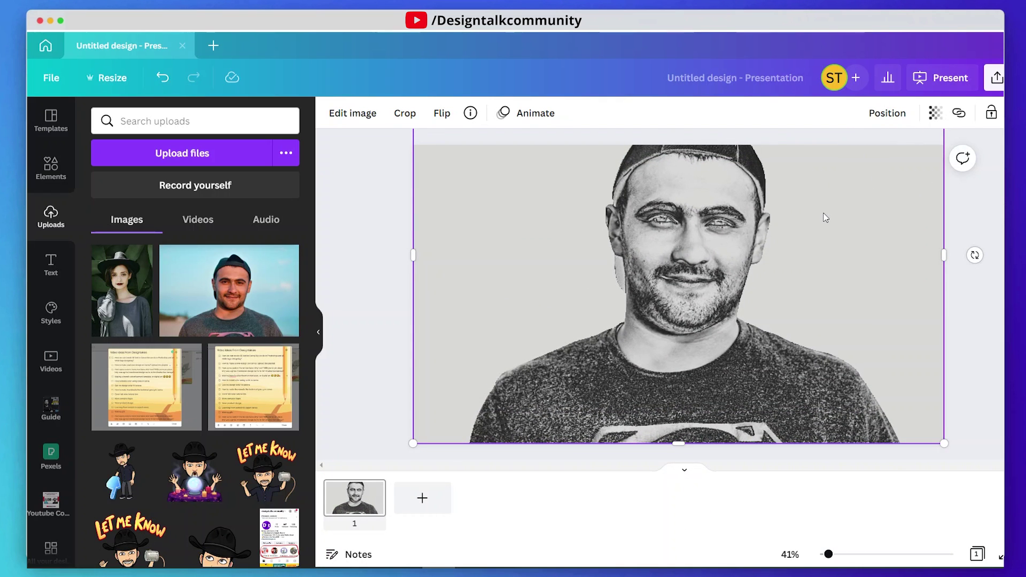
{"action": "left_click", "coordinate": [983, 220]}
Shift the portrait downward within its crop frame to show more of the cap, and confirm the crop.
{"action": "double_click", "coordinate": [809, 231]}
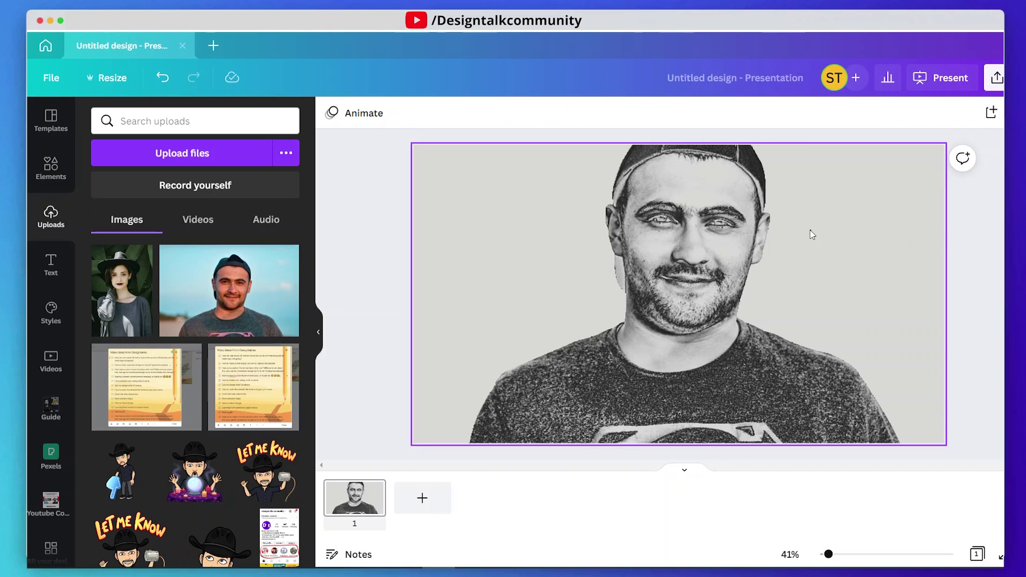
{"action": "left_click_drag", "start_coordinate": [809, 250], "coordinate": [809, 260]}
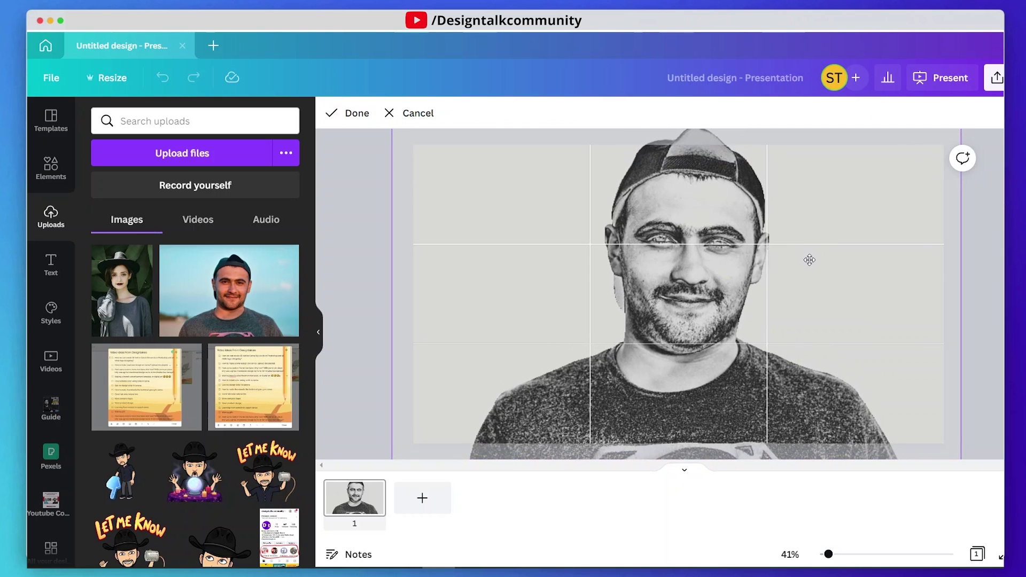
{"action": "left_click", "coordinate": [355, 113]}
{"action": "left_click", "coordinate": [378, 223]}
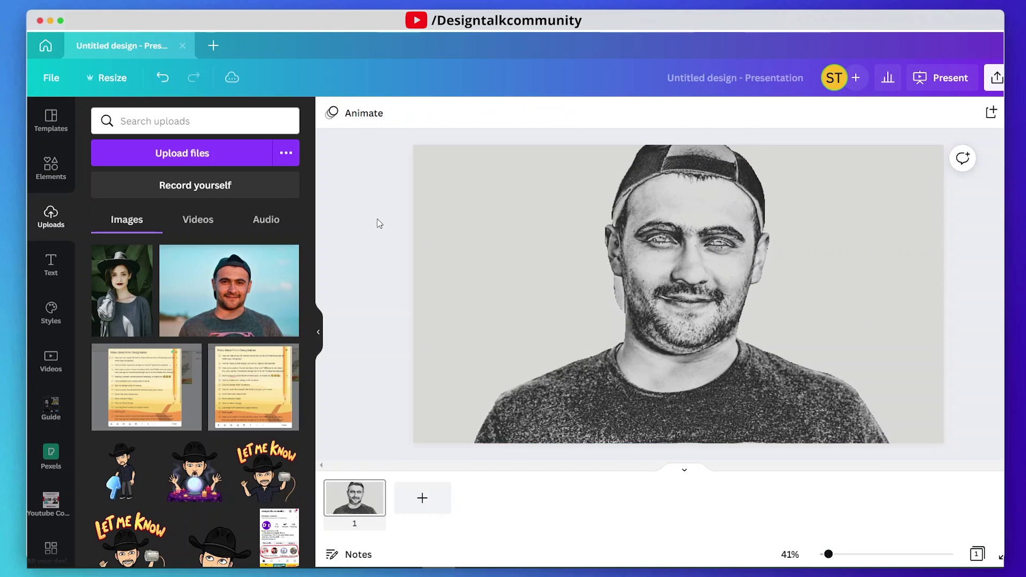